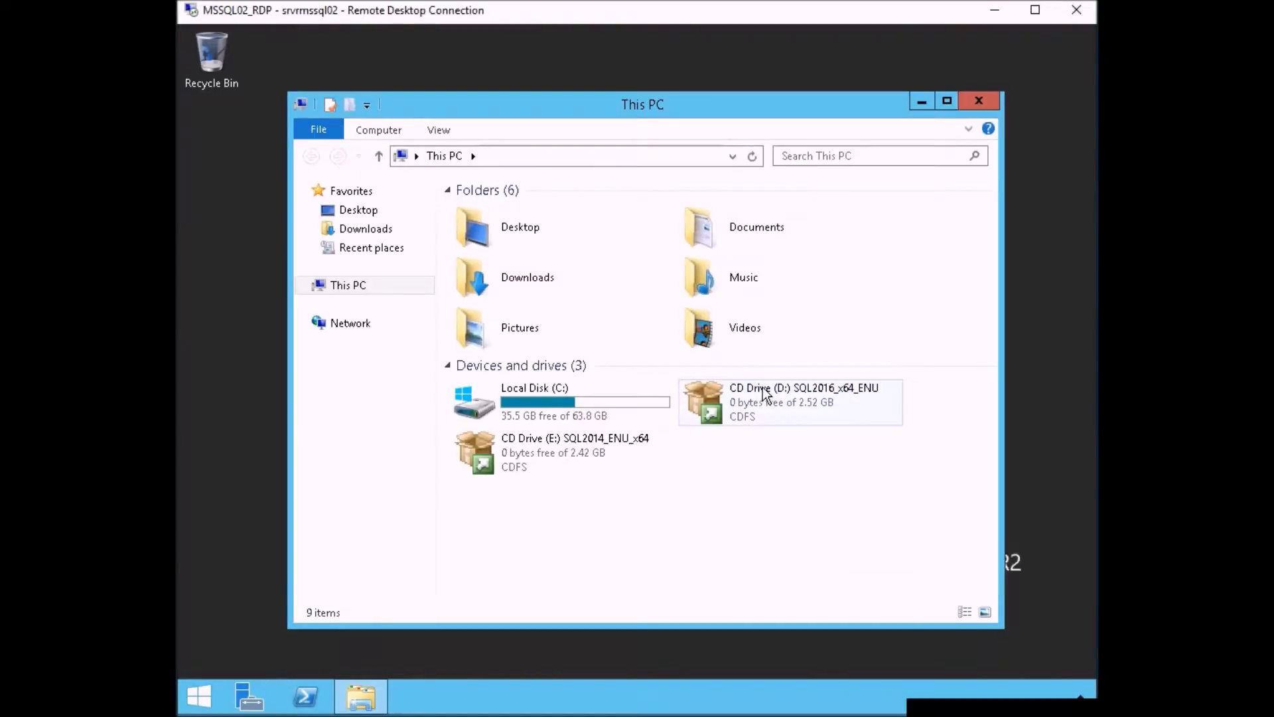
- Open the SQL2016_x64_ENU disc on drive D: and run setup.exe as administrator
left_click(767, 392)
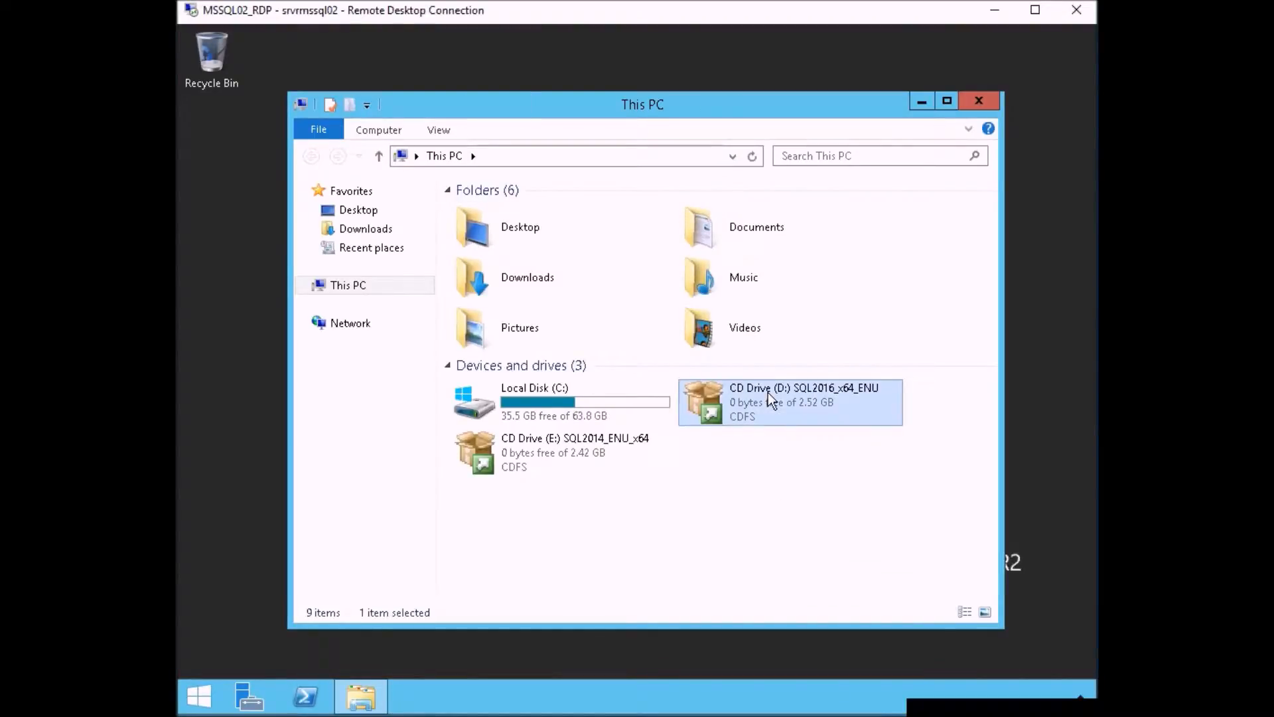
right_click(767, 393)
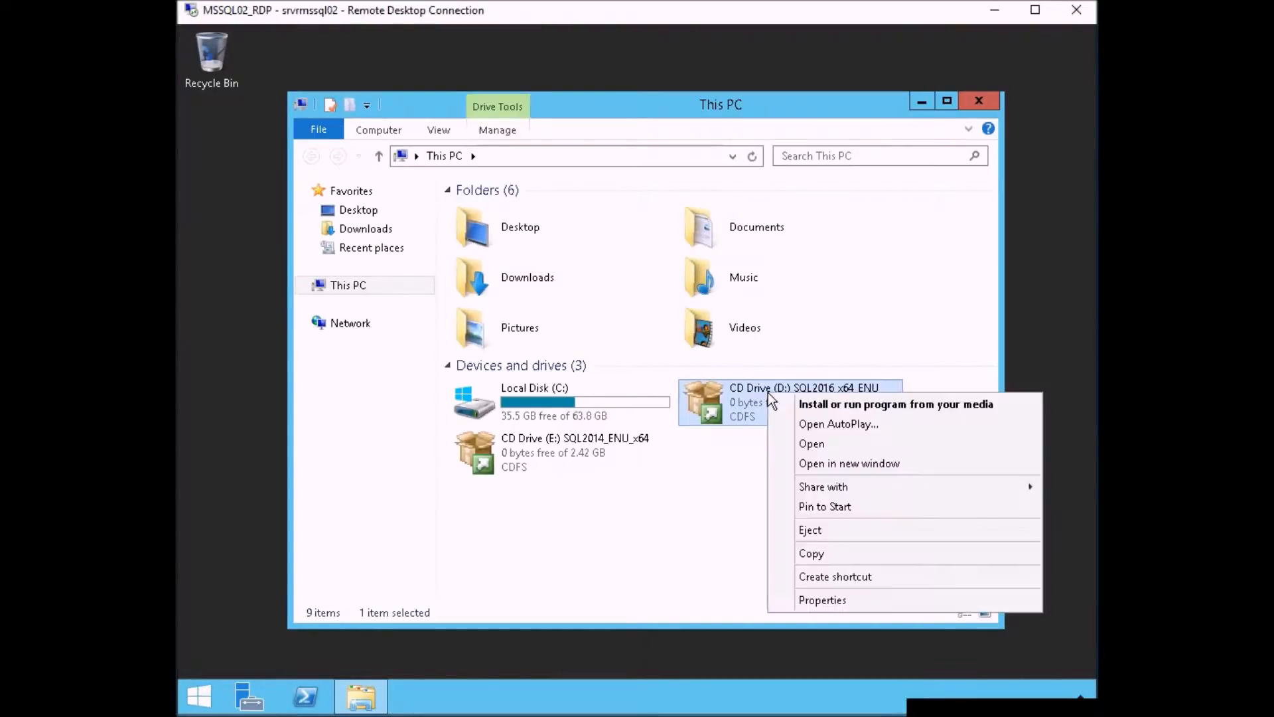
left_click(705, 495)
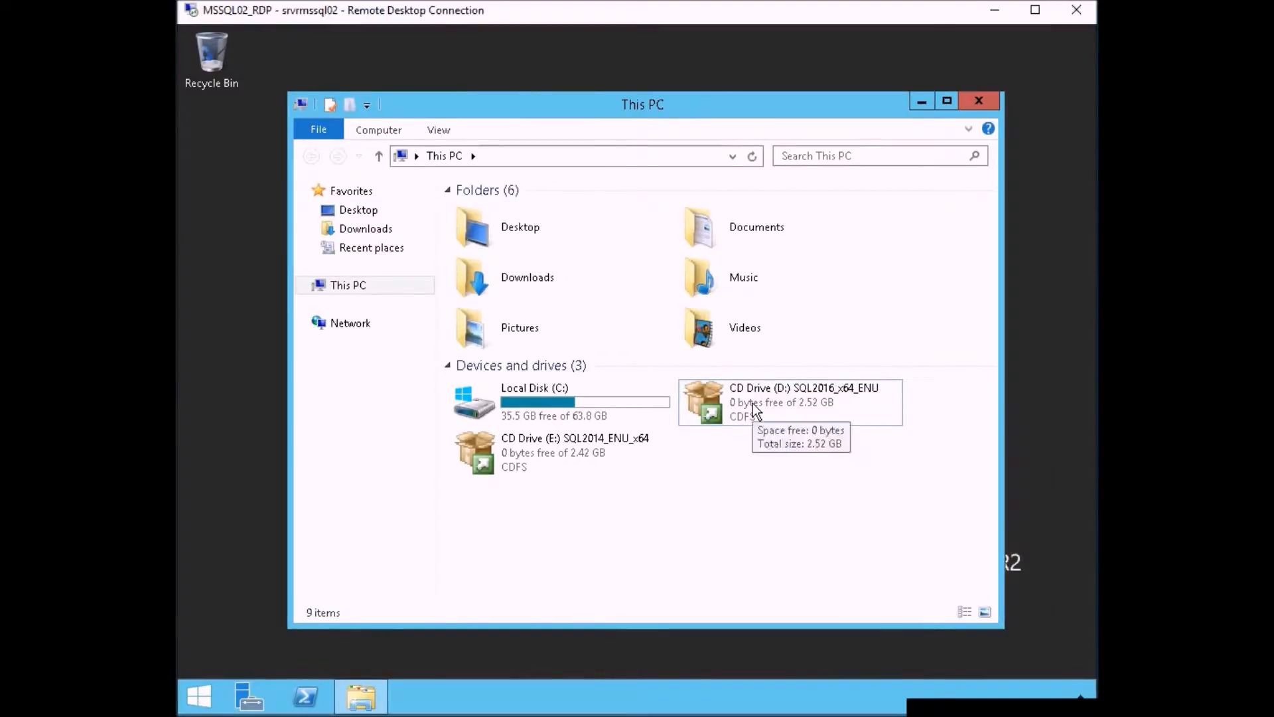
right_click(754, 405)
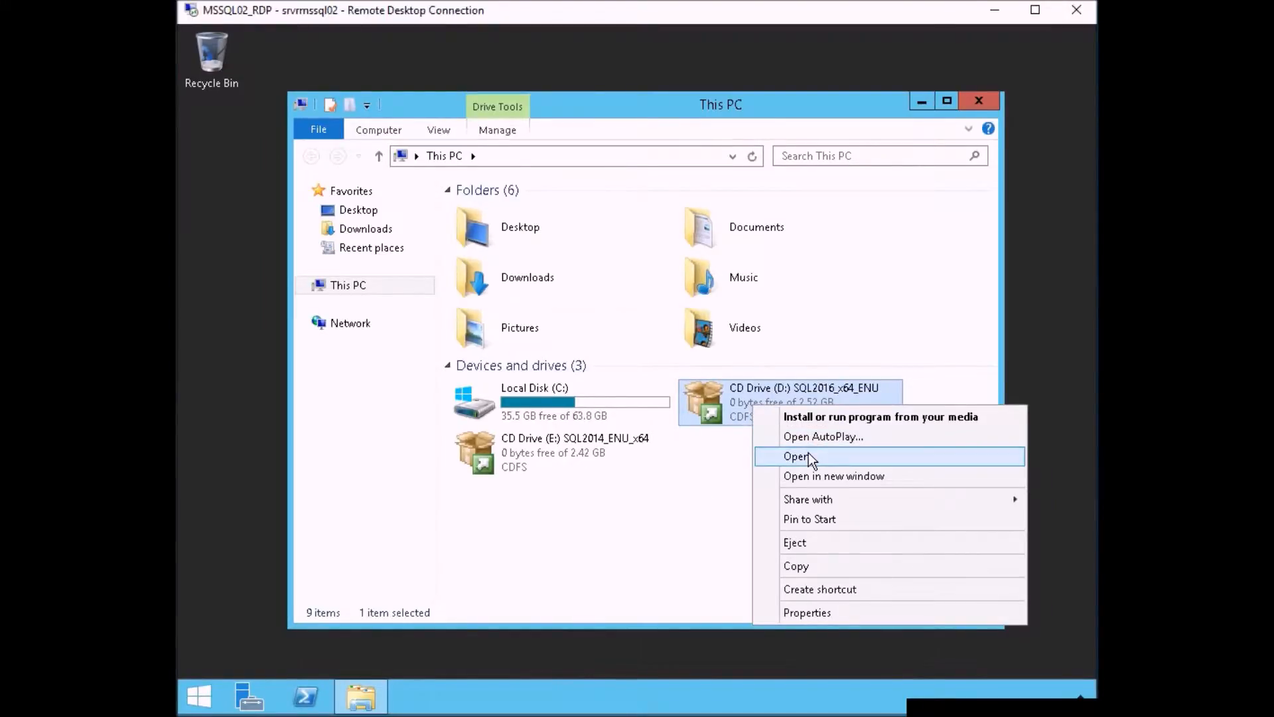
left_click(810, 458)
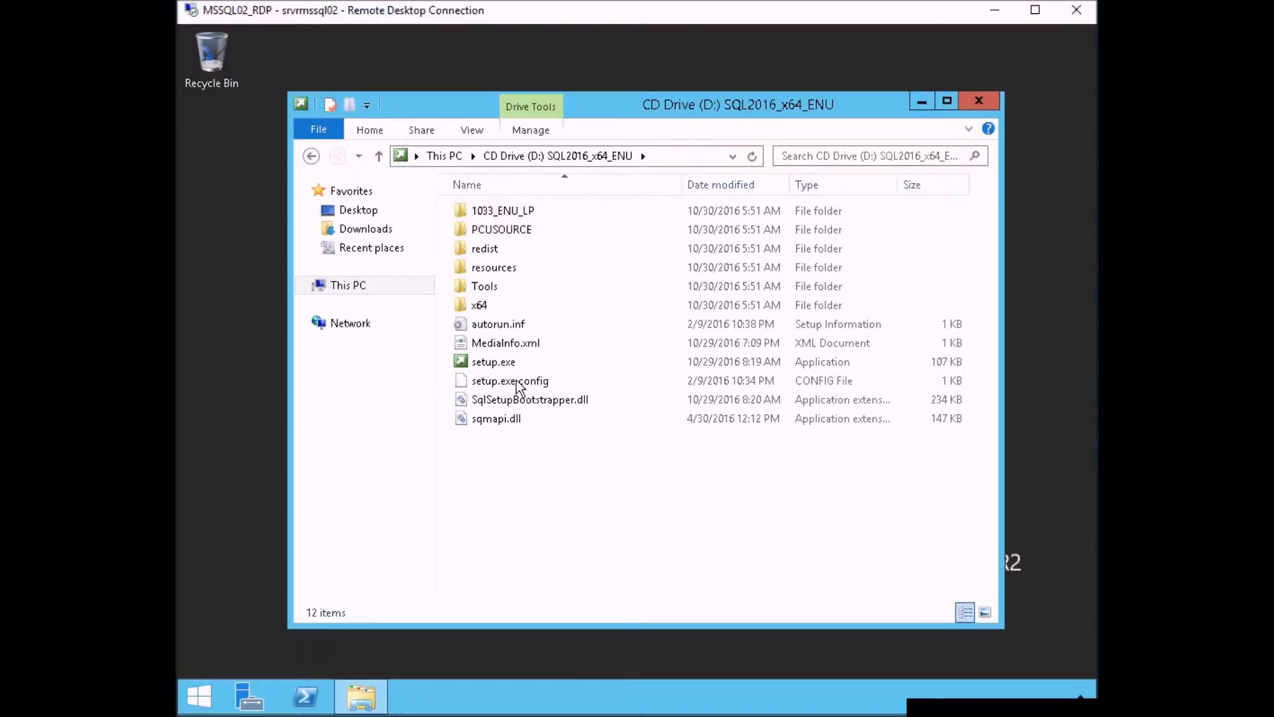
left_click(495, 362)
right_click(495, 361)
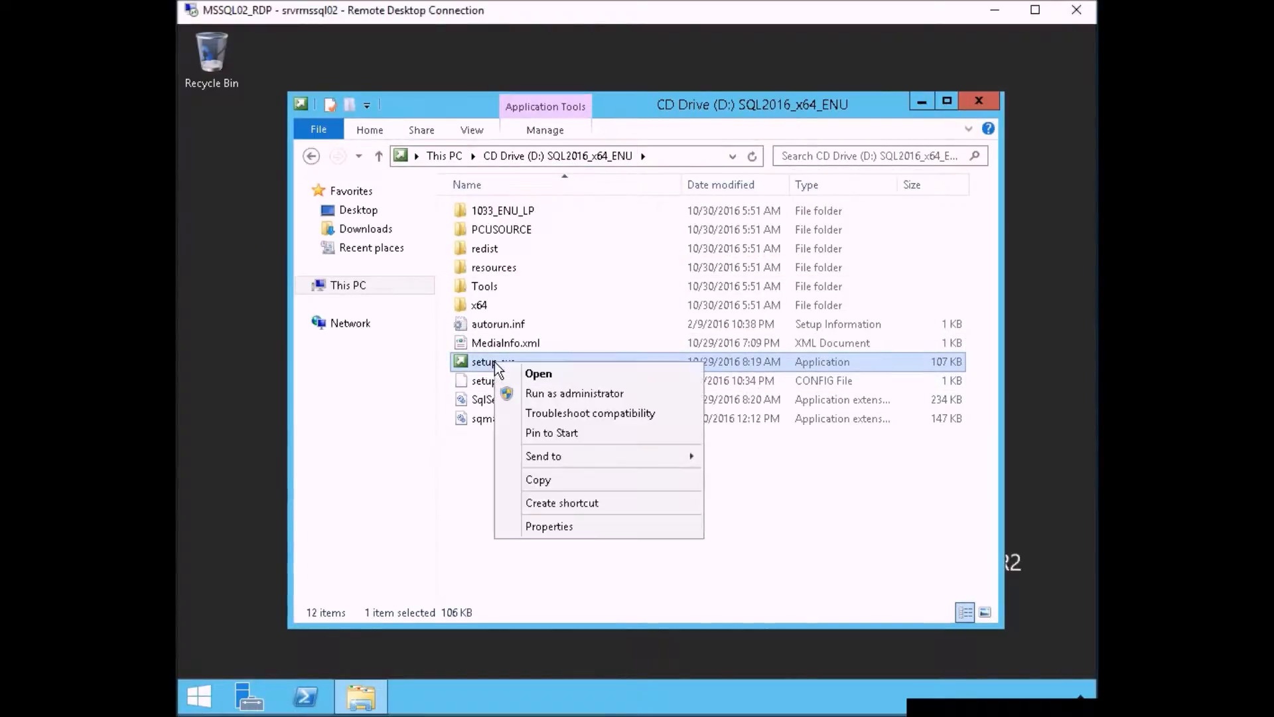
left_click(535, 394)
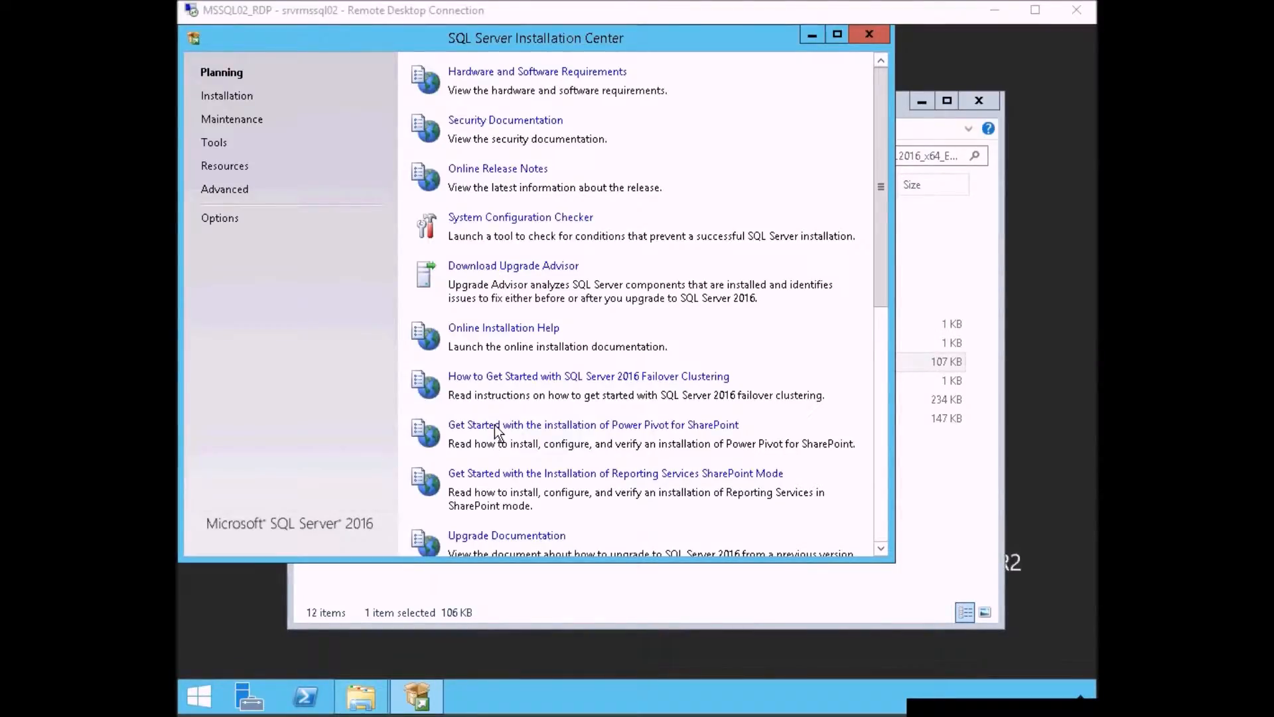
- Review the available installation, maintenance and tools options in the SQL Server Installation Center
left_click(215, 96)
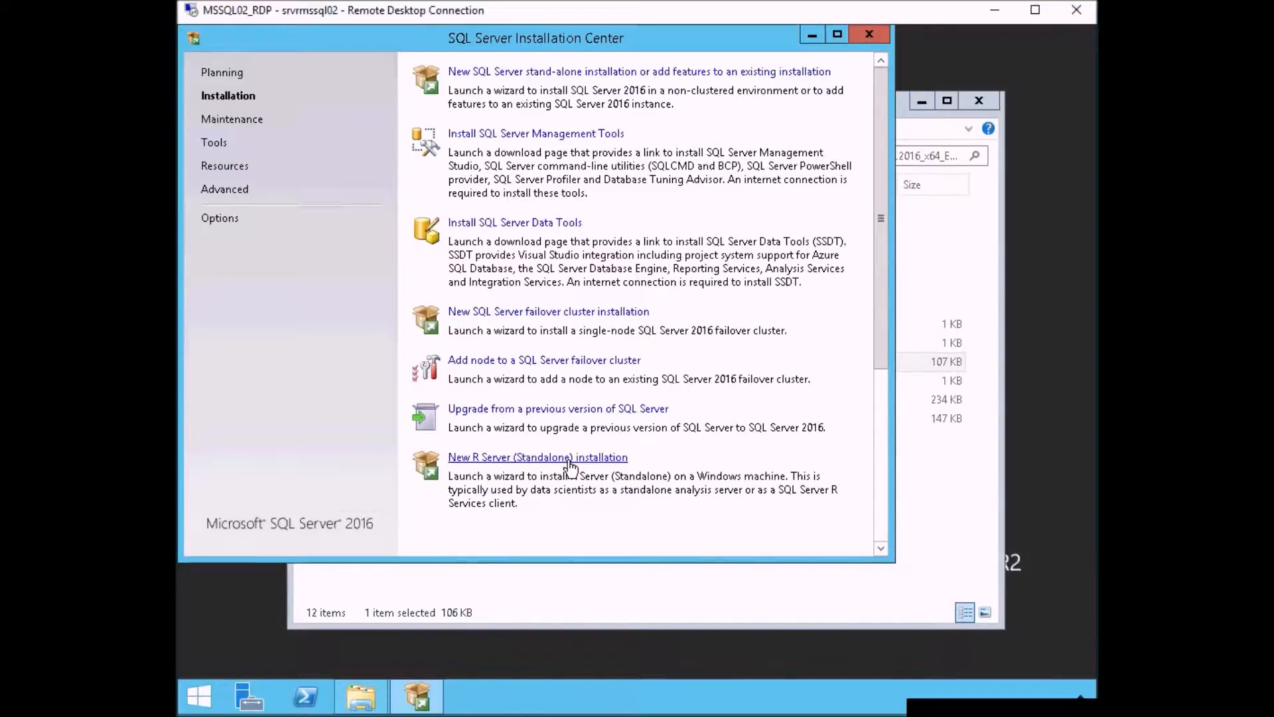
left_click(232, 121)
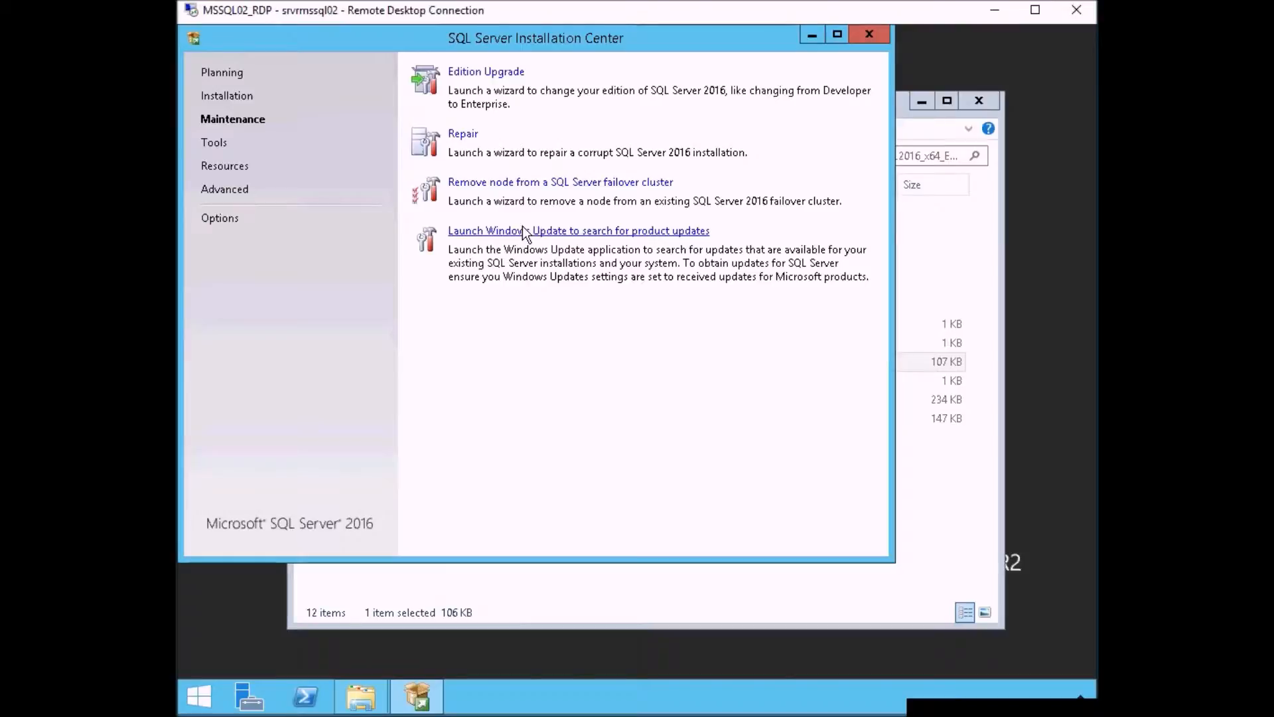
left_click(213, 145)
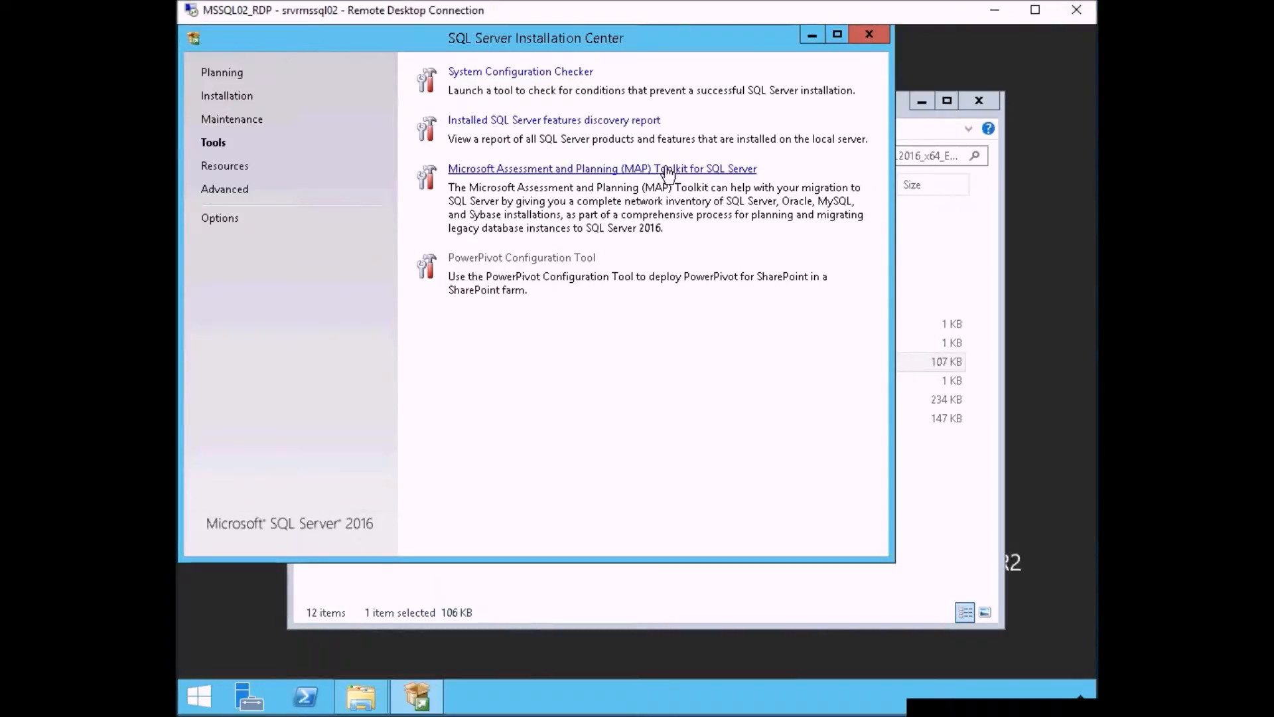
- Launch a new stand-alone SQL Server installation and proceed with the free Evaluation edition
left_click(228, 98)
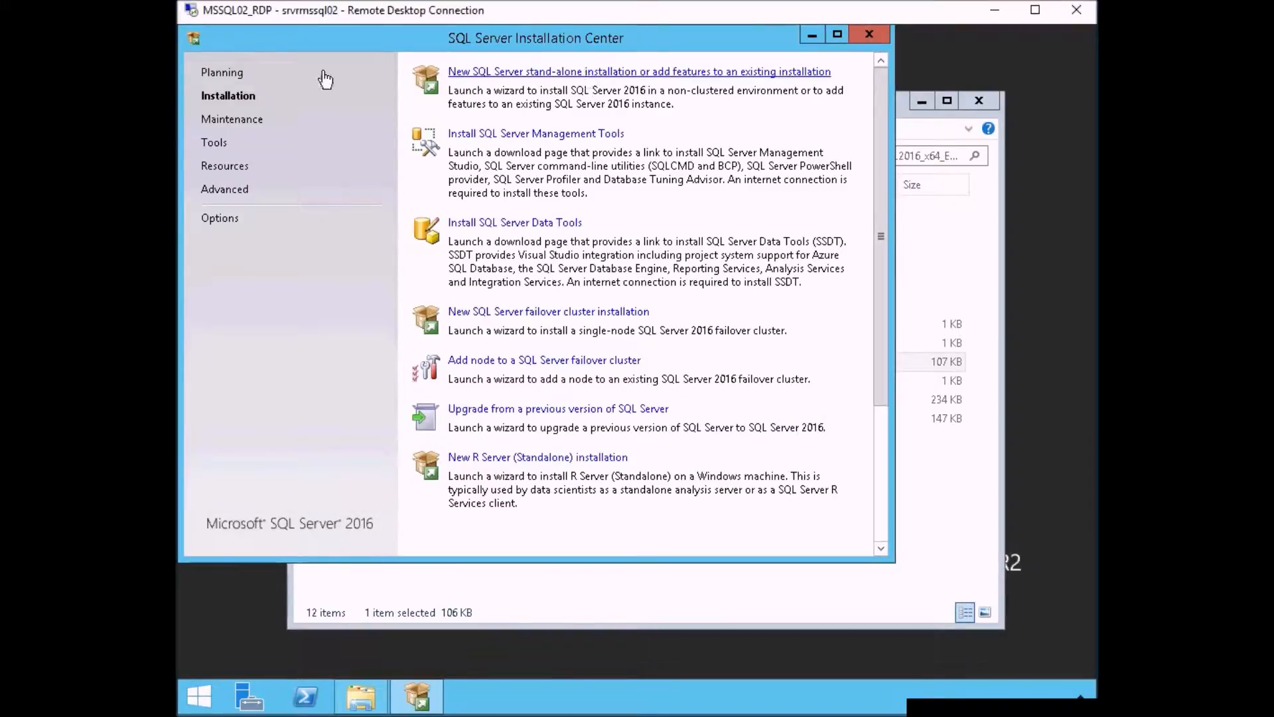
left_click(552, 78)
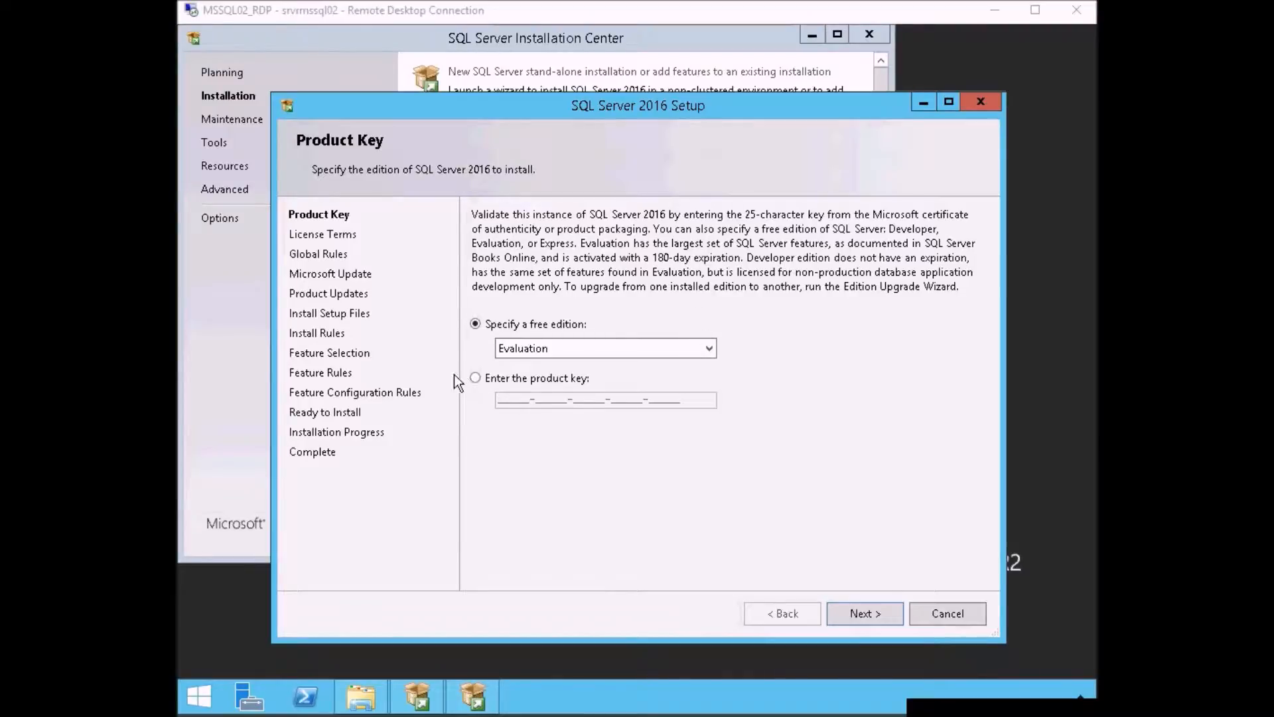
left_click(710, 349)
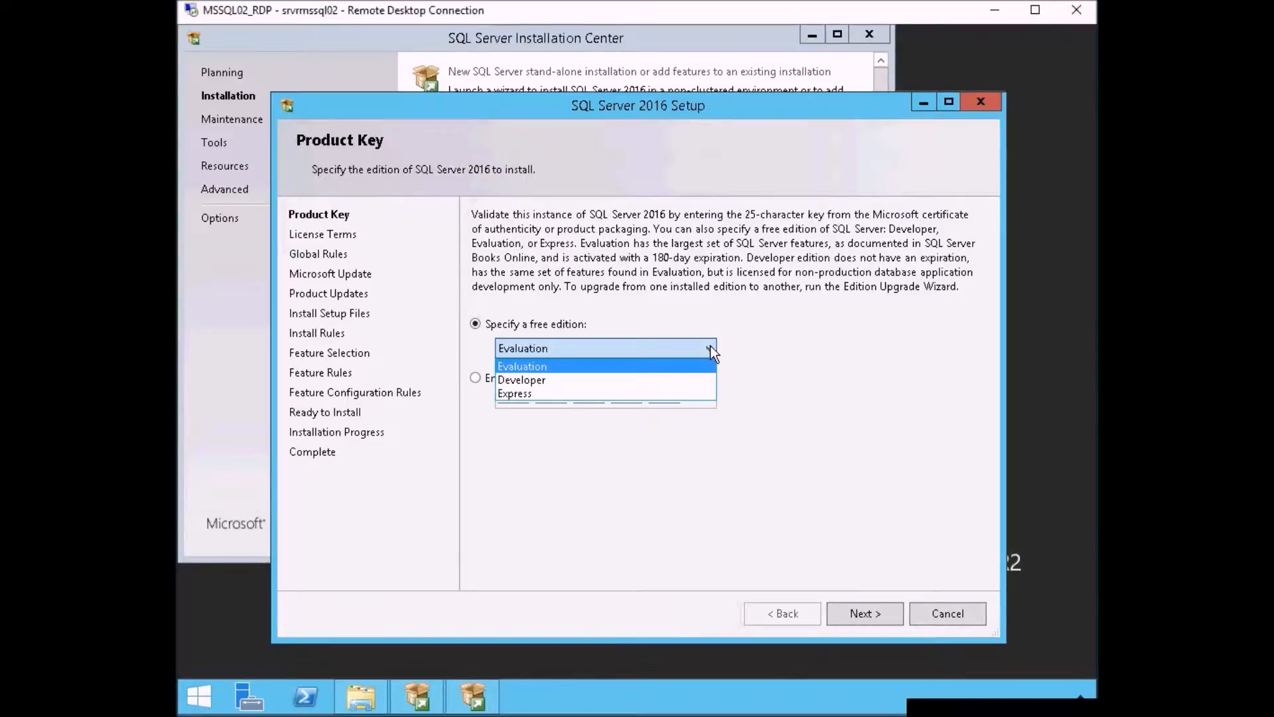
left_click(713, 328)
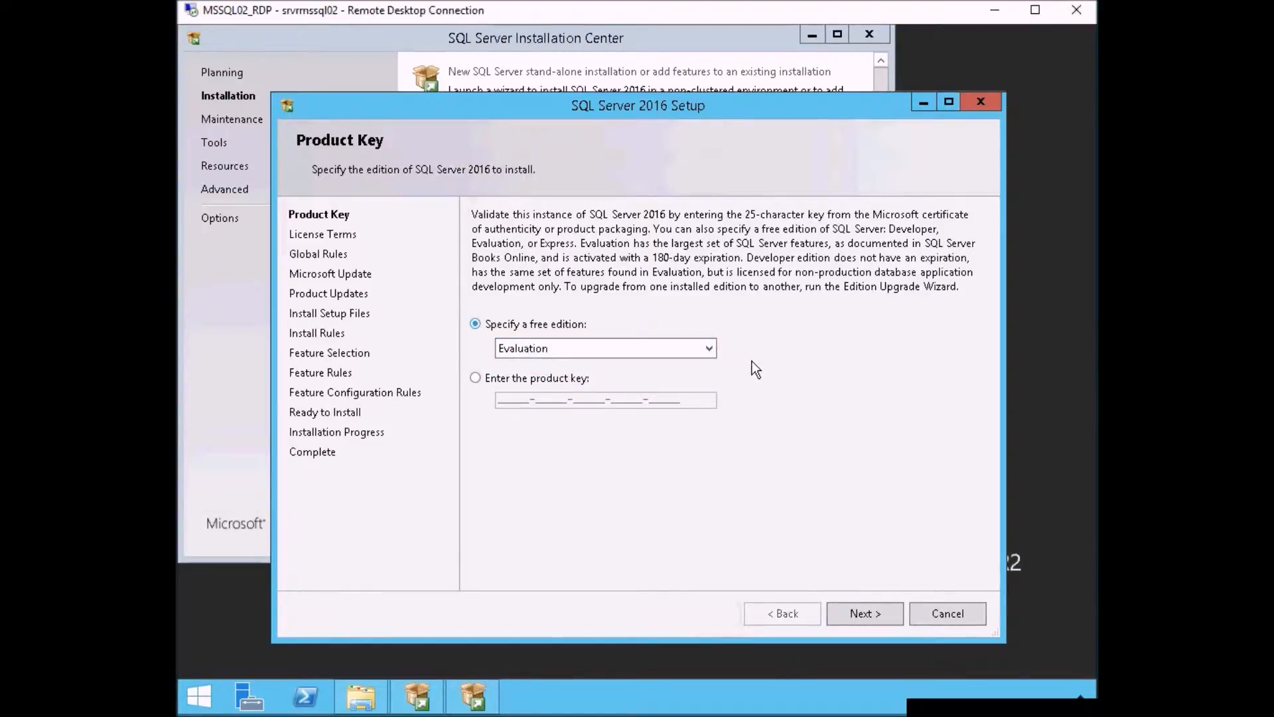
left_click(871, 609)
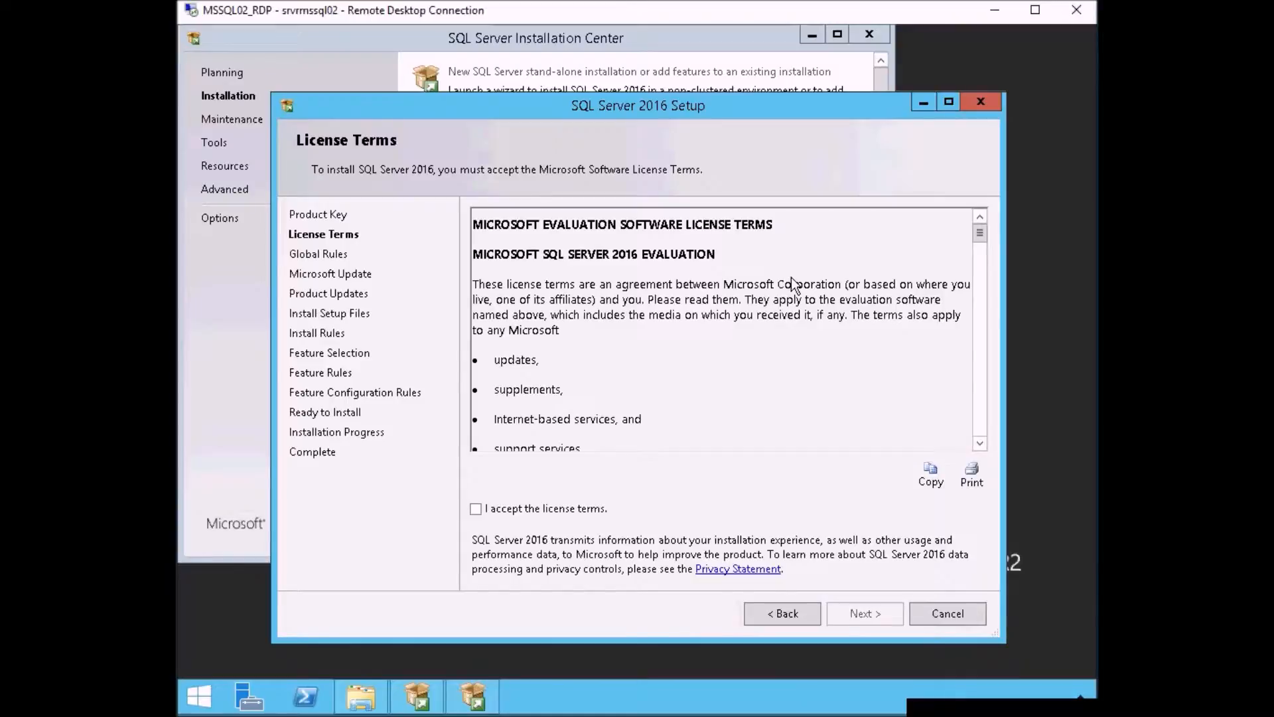
- Accept the license terms and enable Microsoft Update checks, continuing past the product updates page
left_click(572, 511)
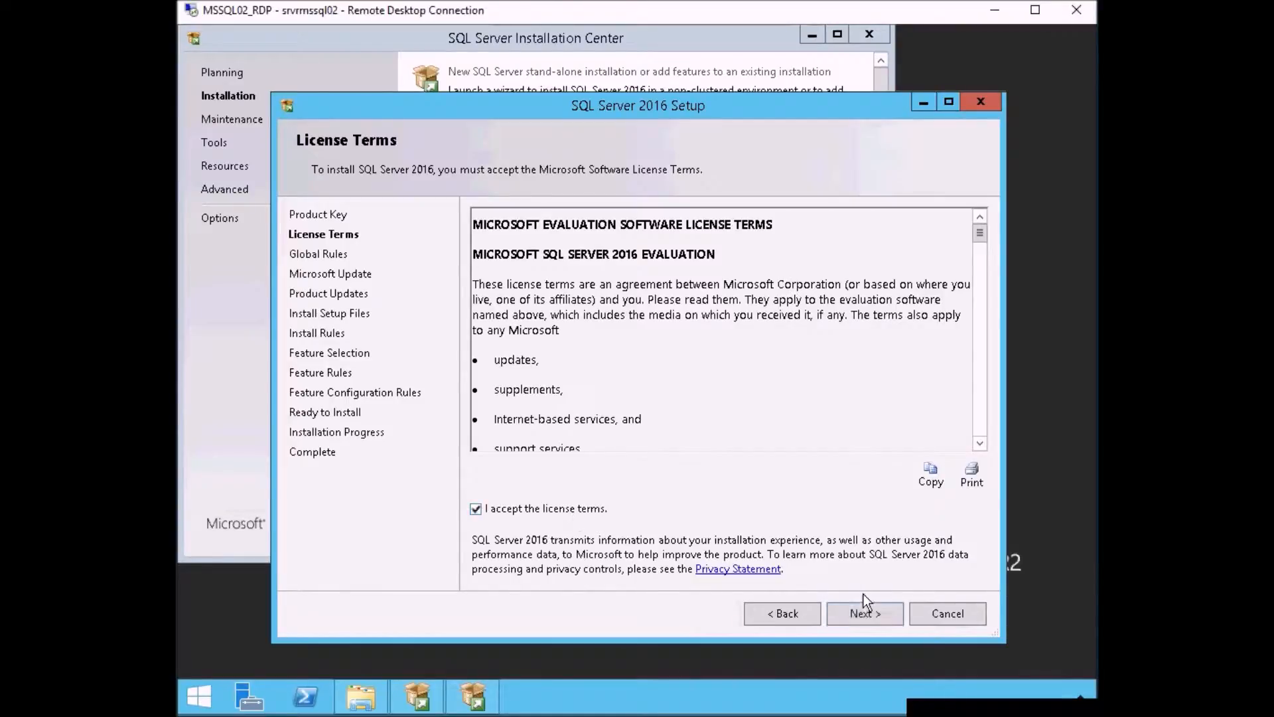
left_click(870, 610)
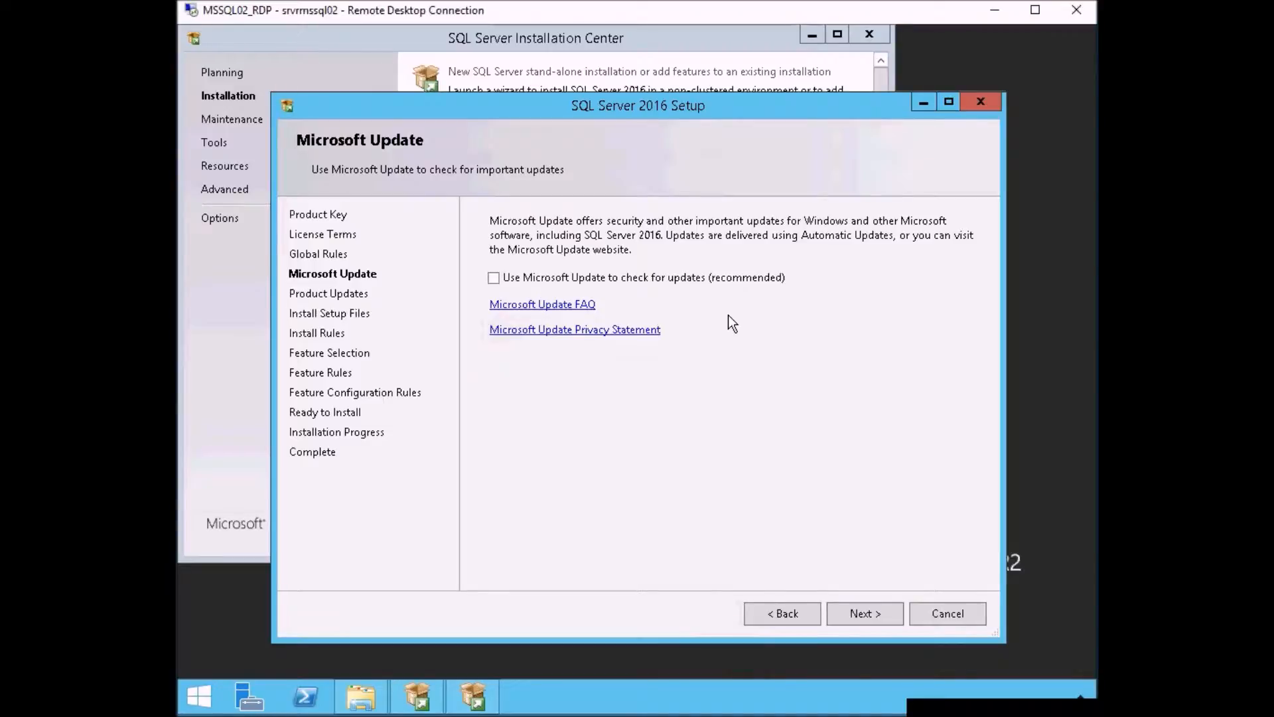
left_click(607, 277)
left_click(871, 618)
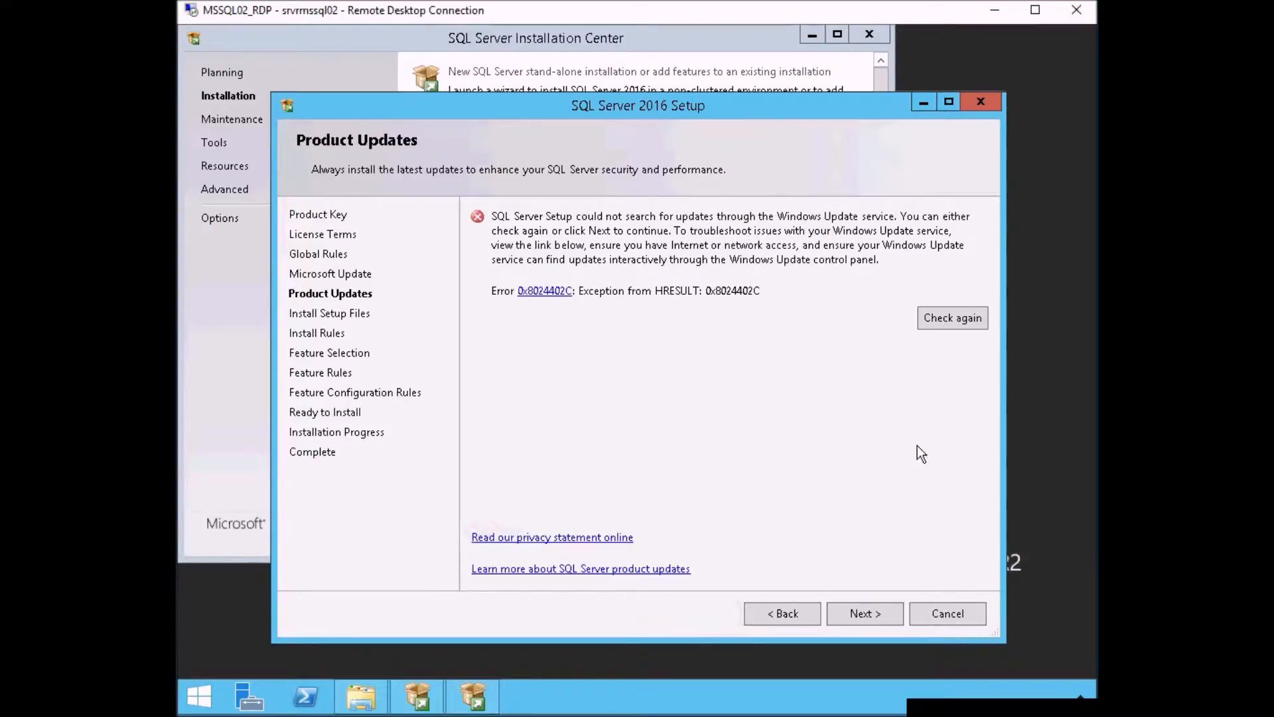
left_click(885, 611)
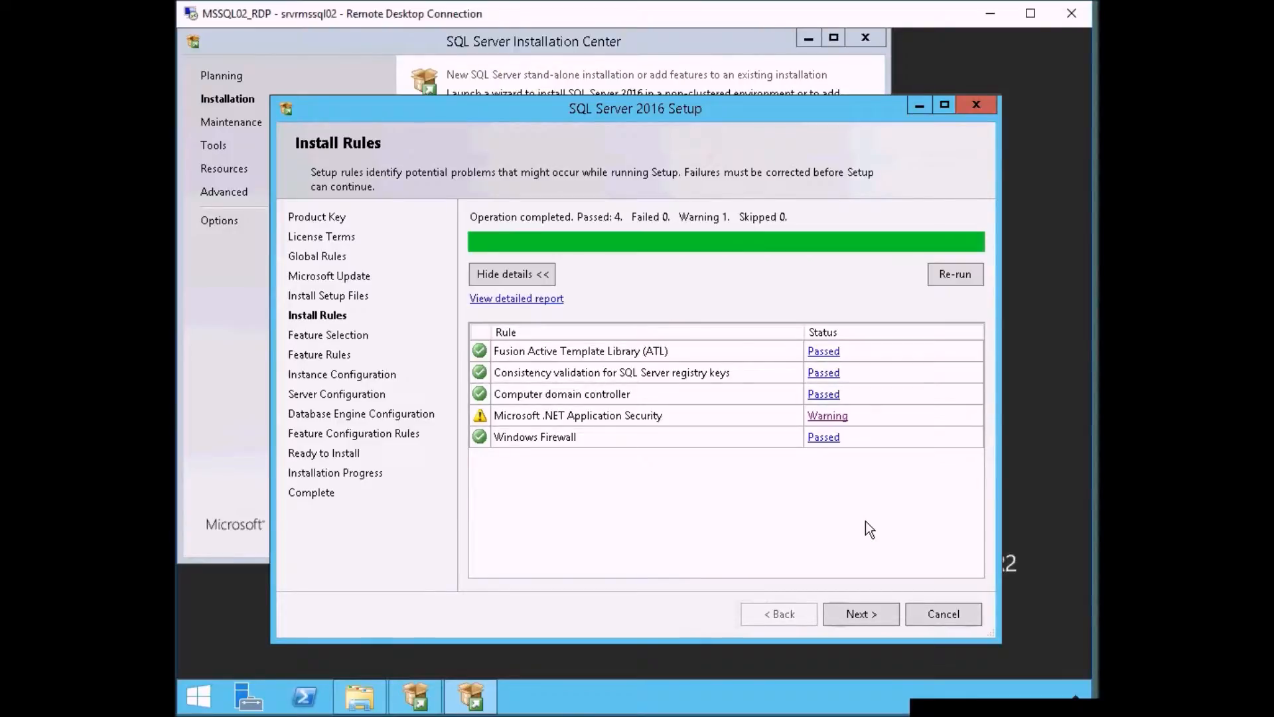
- Read the Microsoft .NET Application Security rule details and continue to feature selection
left_click(828, 417)
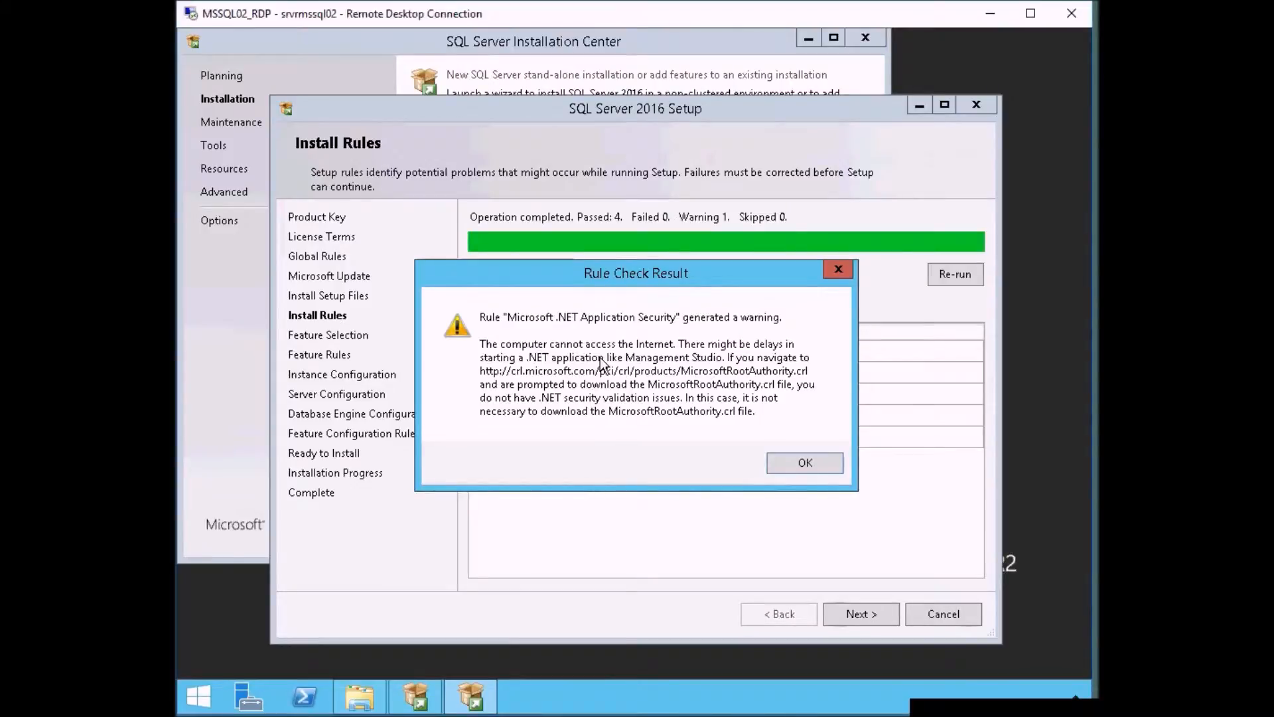
left_click(806, 464)
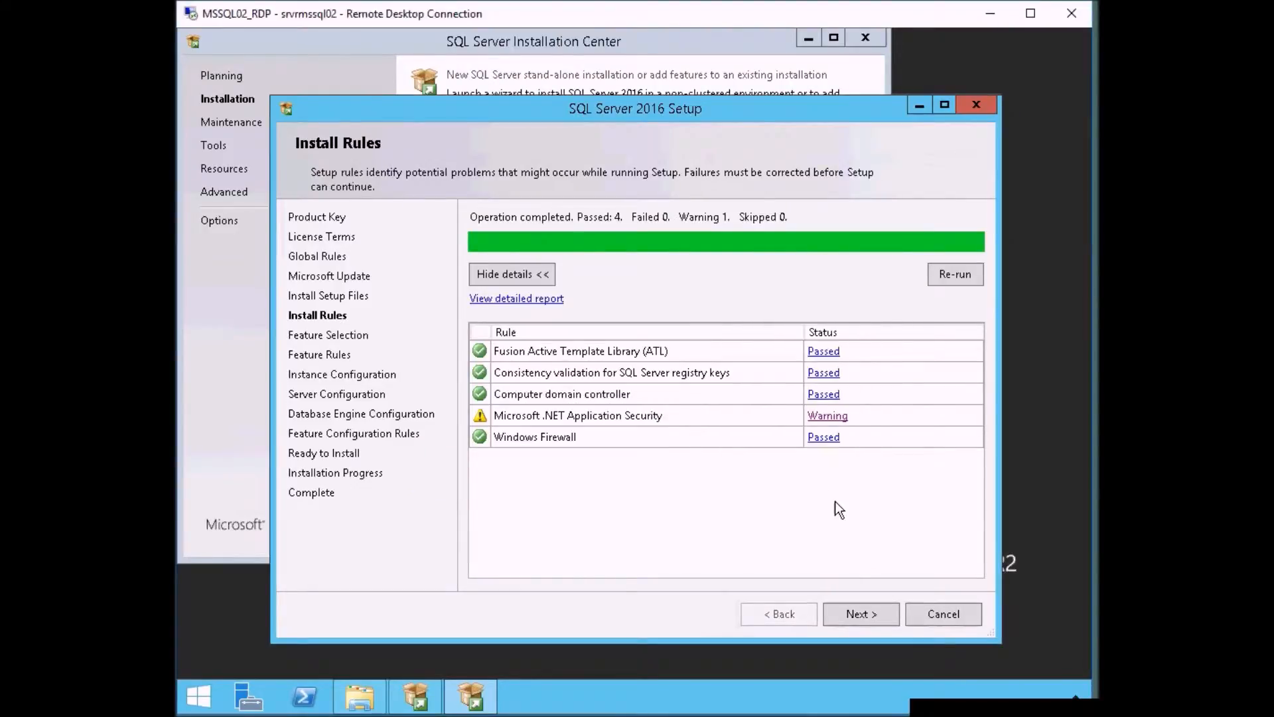
left_click(870, 615)
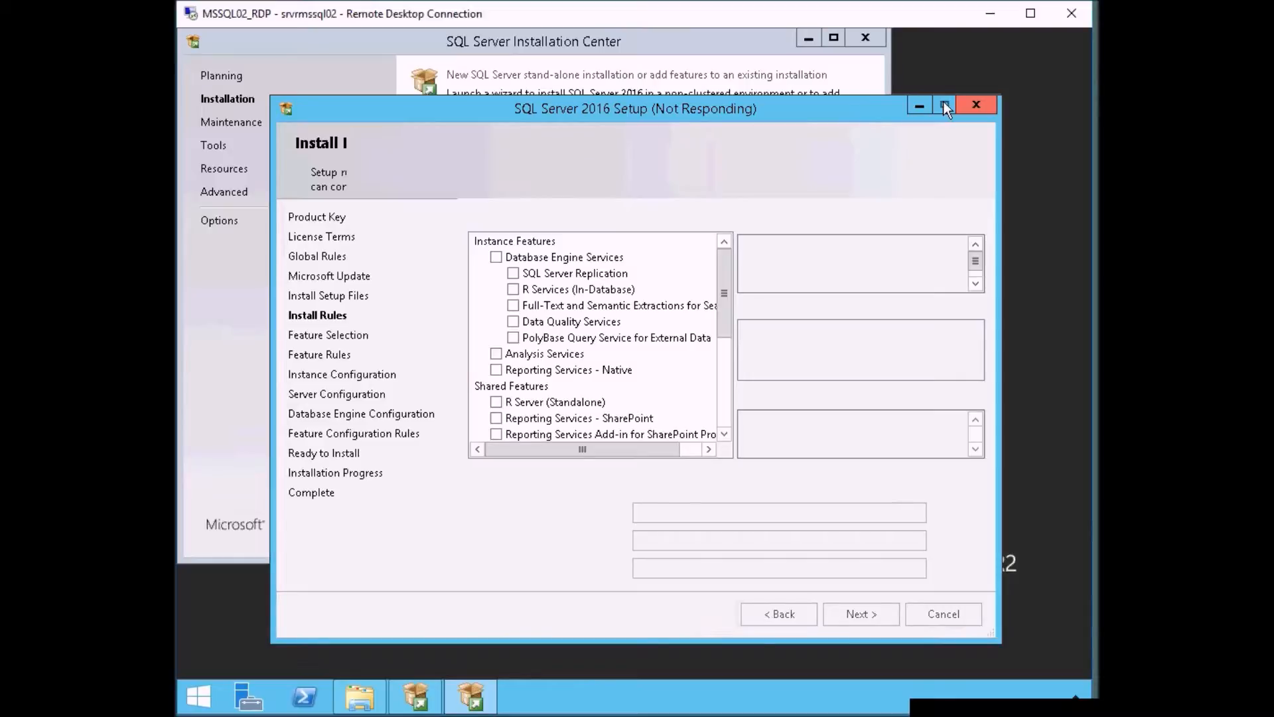
- Maximize the setup window and select Database Engine Services with SQL Server Replication, keeping the default instance root directory
left_click(943, 105)
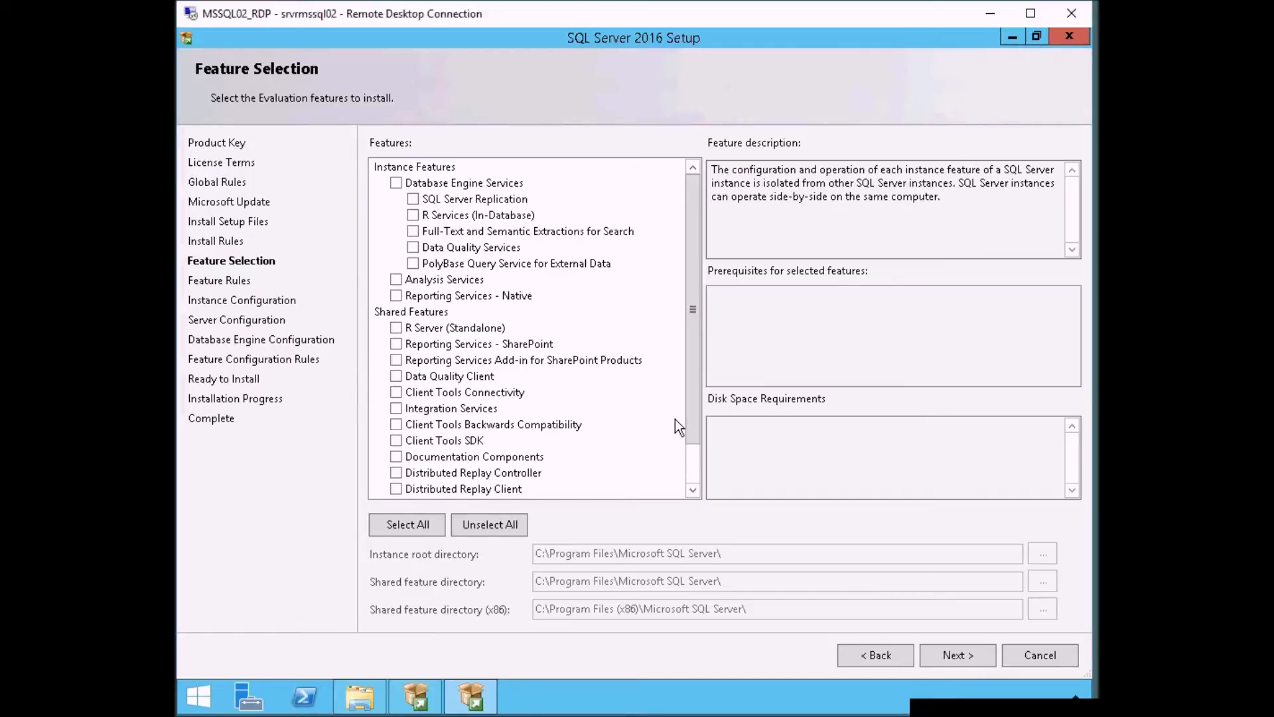
left_click(413, 198)
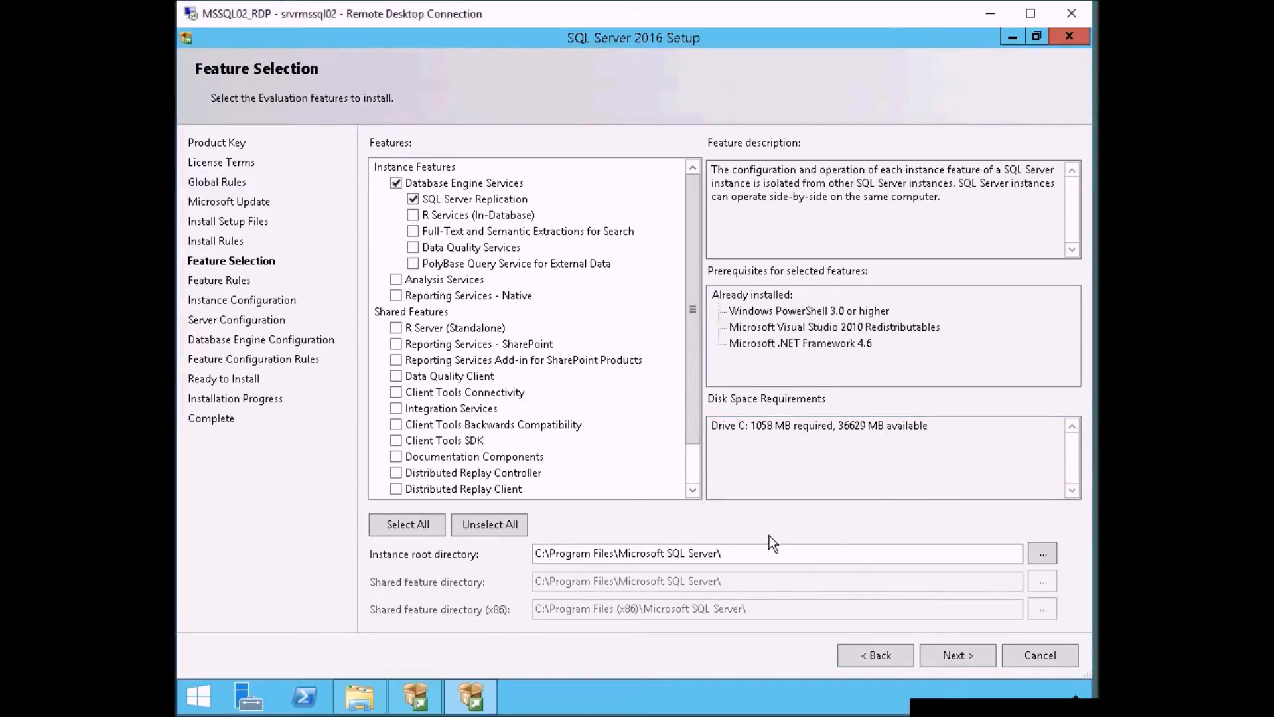
left_click(760, 555)
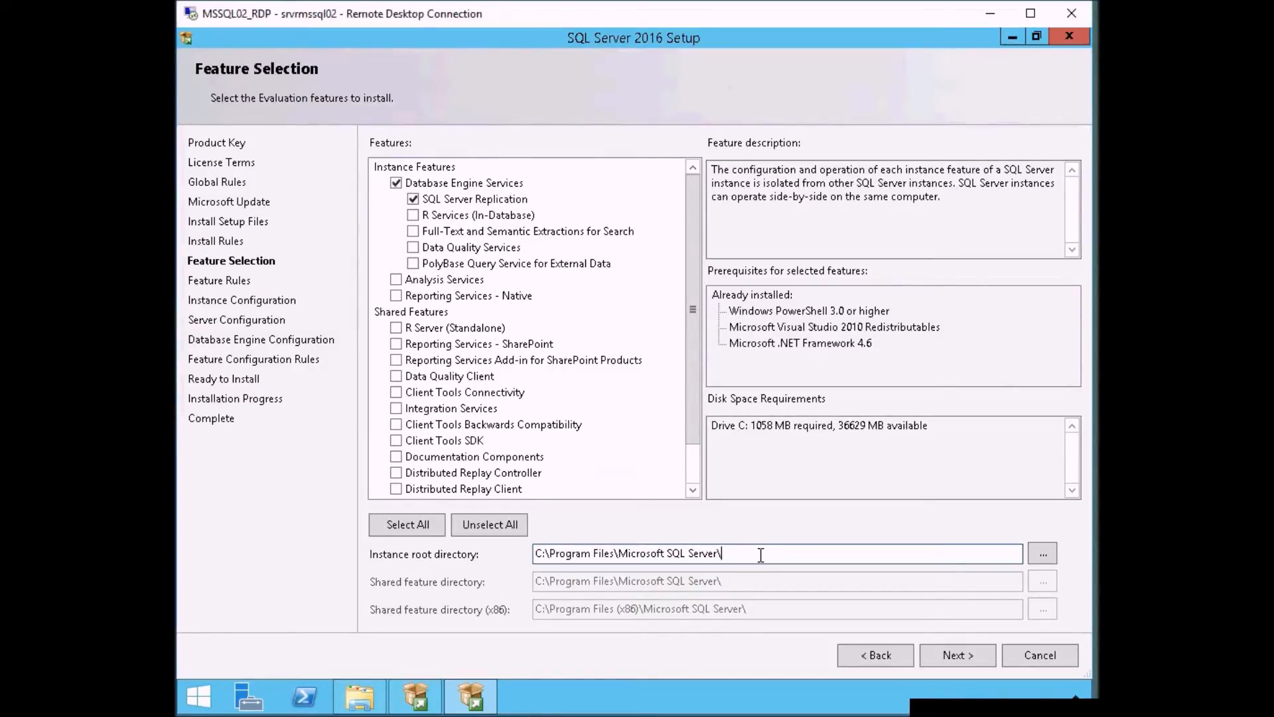
left_click(963, 659)
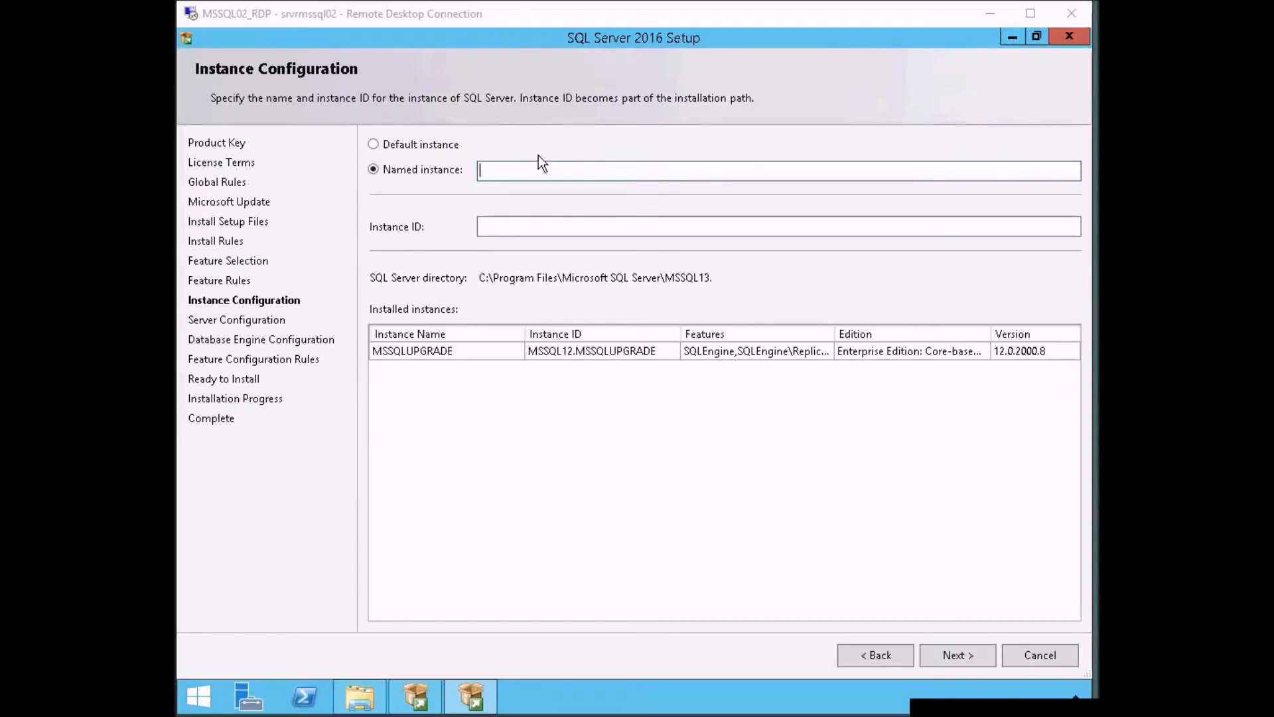
- Name the instance MSSQL2016 with the matching instance ID and continue to server configuration
key("Tab")
left_click(498, 171)
type("asdf")
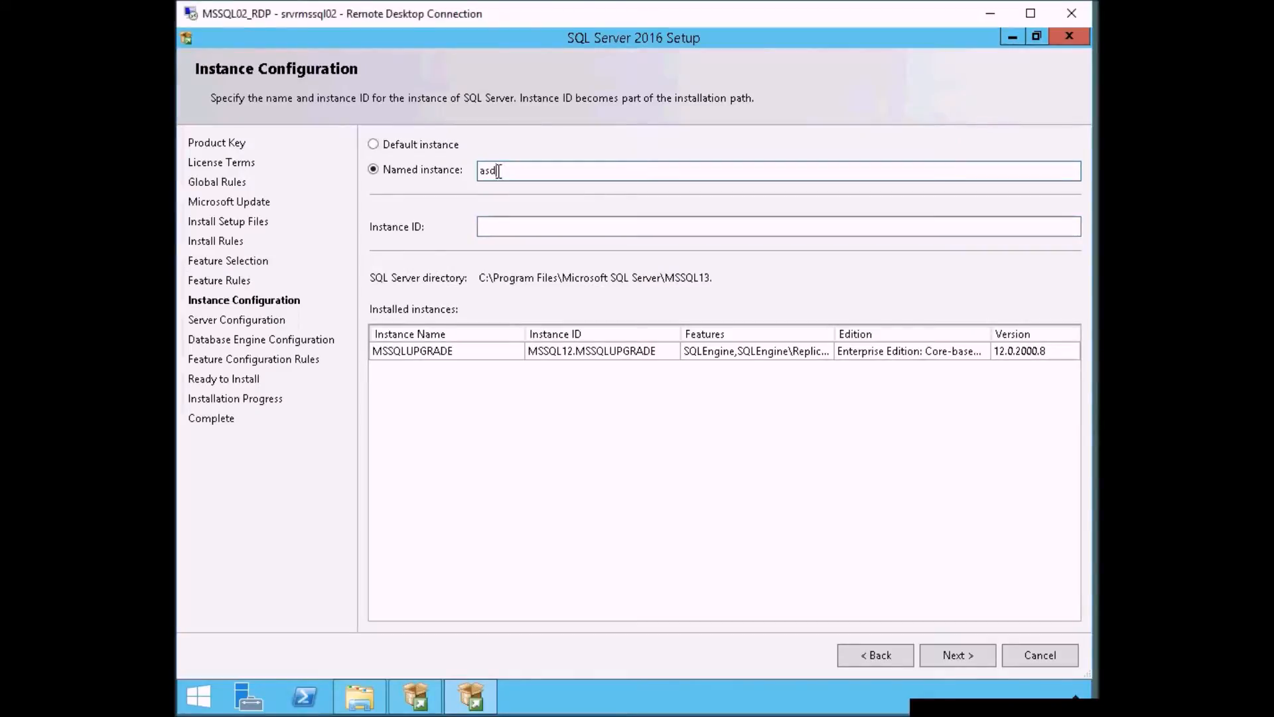
key("BackSpace")
key("BackSpace")
key("BackSpace")
key("BackSpace")
type("MSSQL2016")
left_click(669, 224)
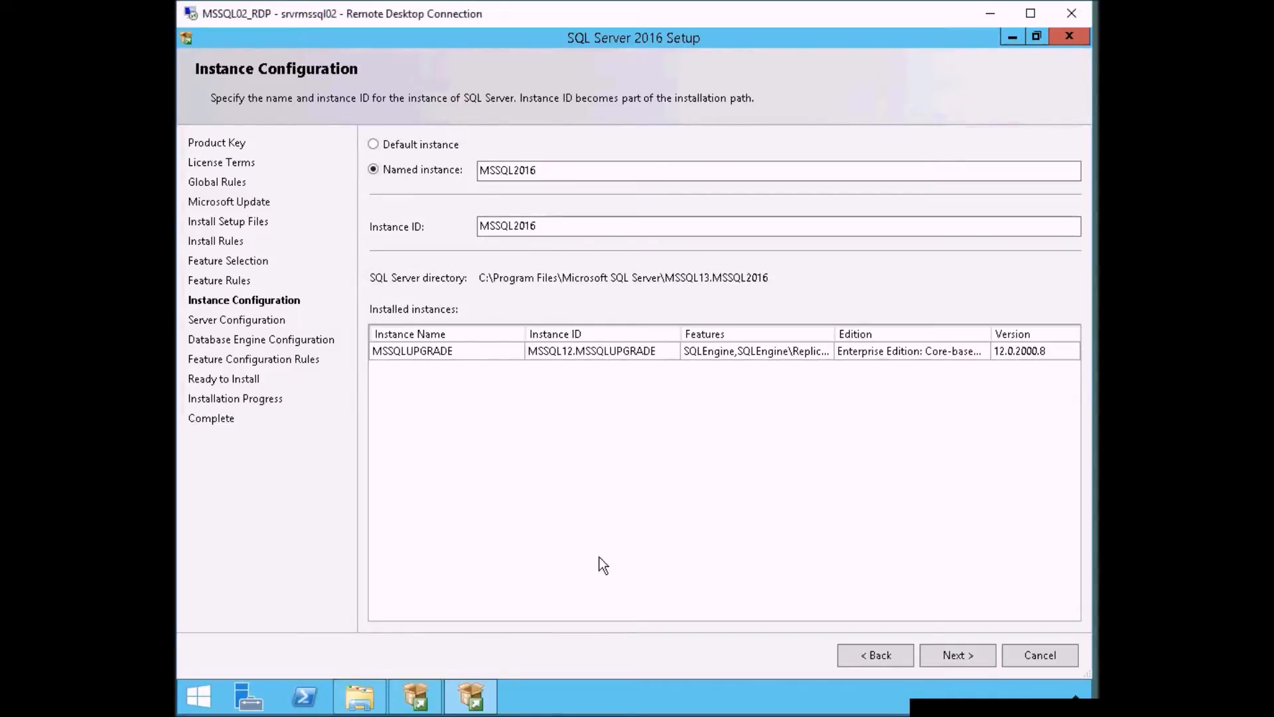
left_click(973, 649)
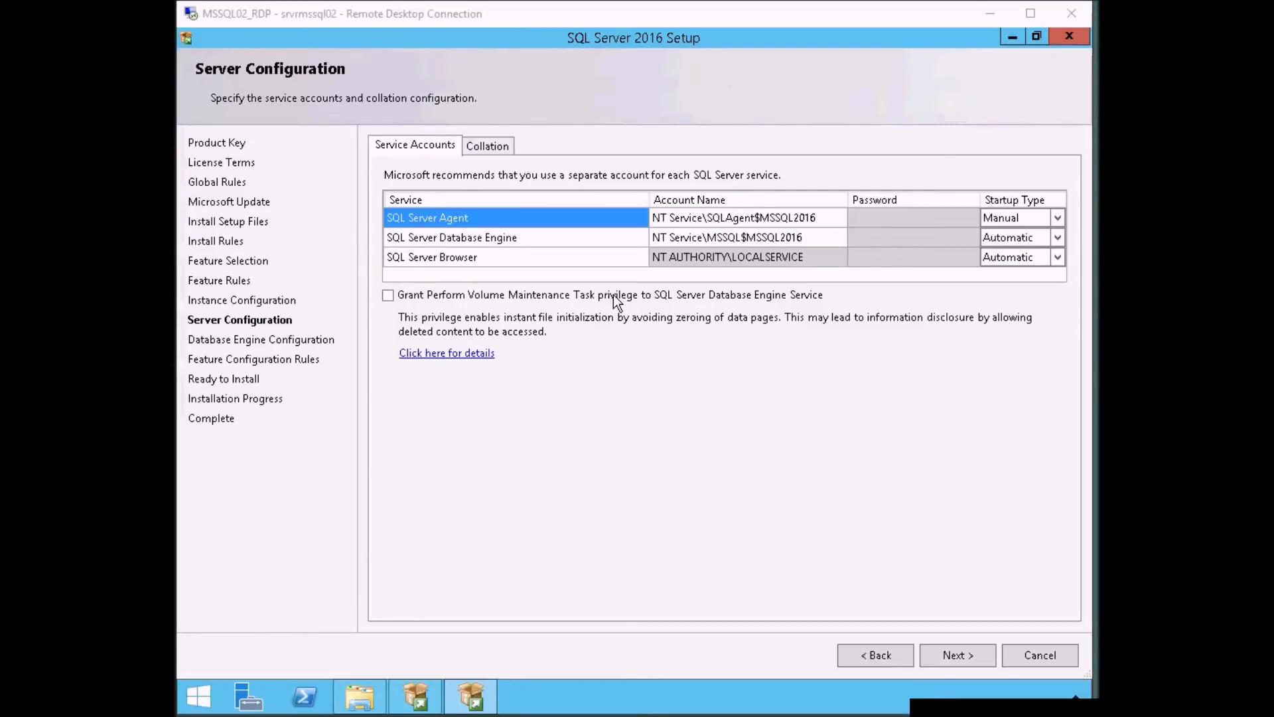
- Grant the Perform Volume Maintenance Task privilege to the Database Engine service, check the collation, and continue to database engine configuration
left_click(388, 296)
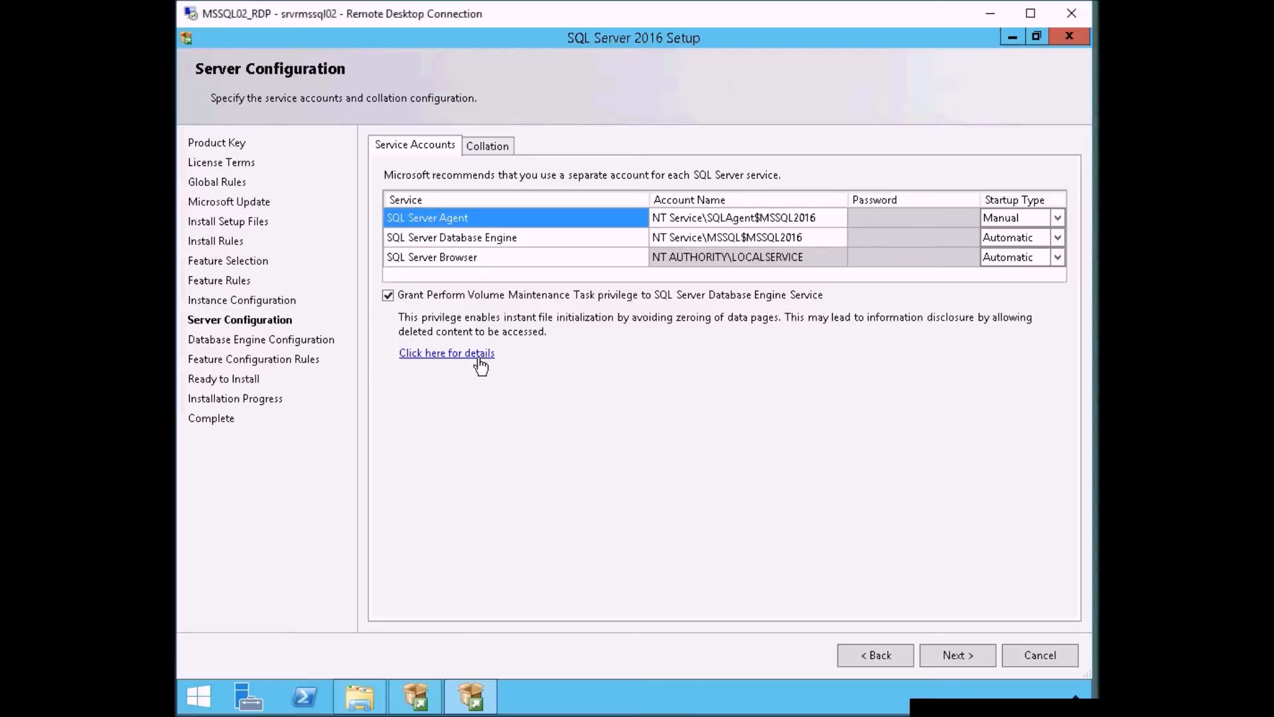
left_click(494, 152)
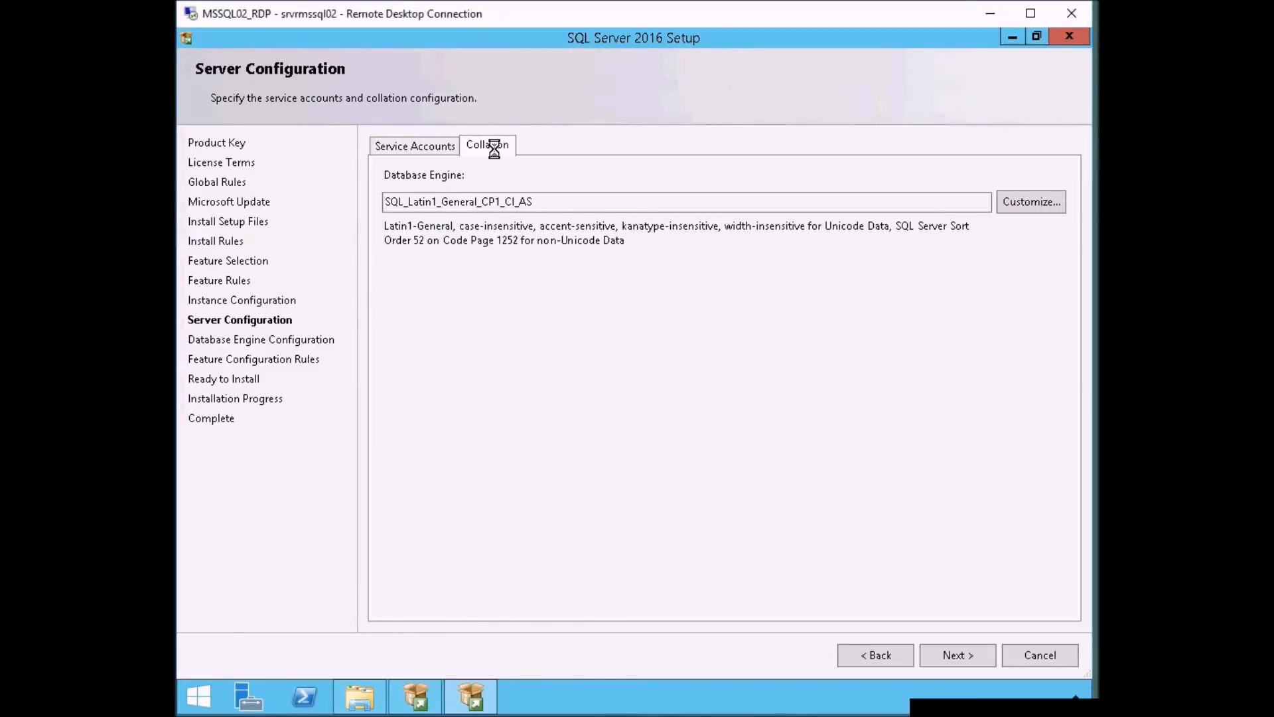
left_click(421, 148)
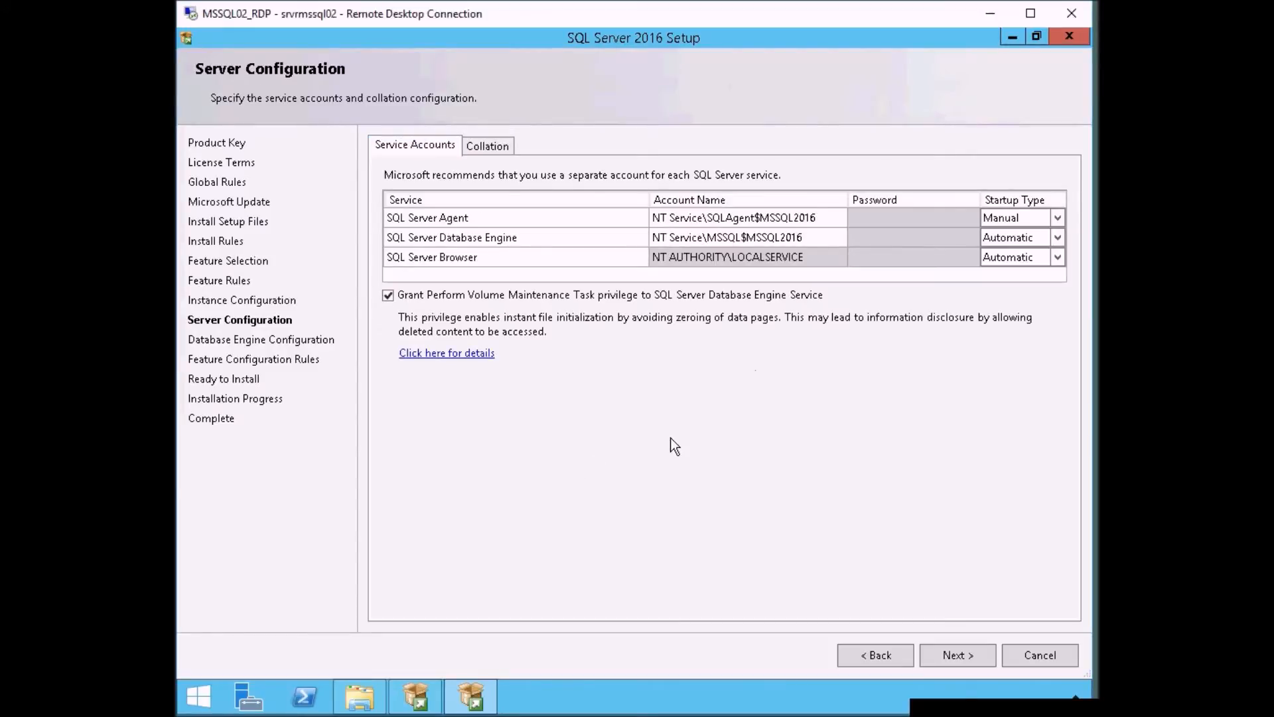
left_click(965, 655)
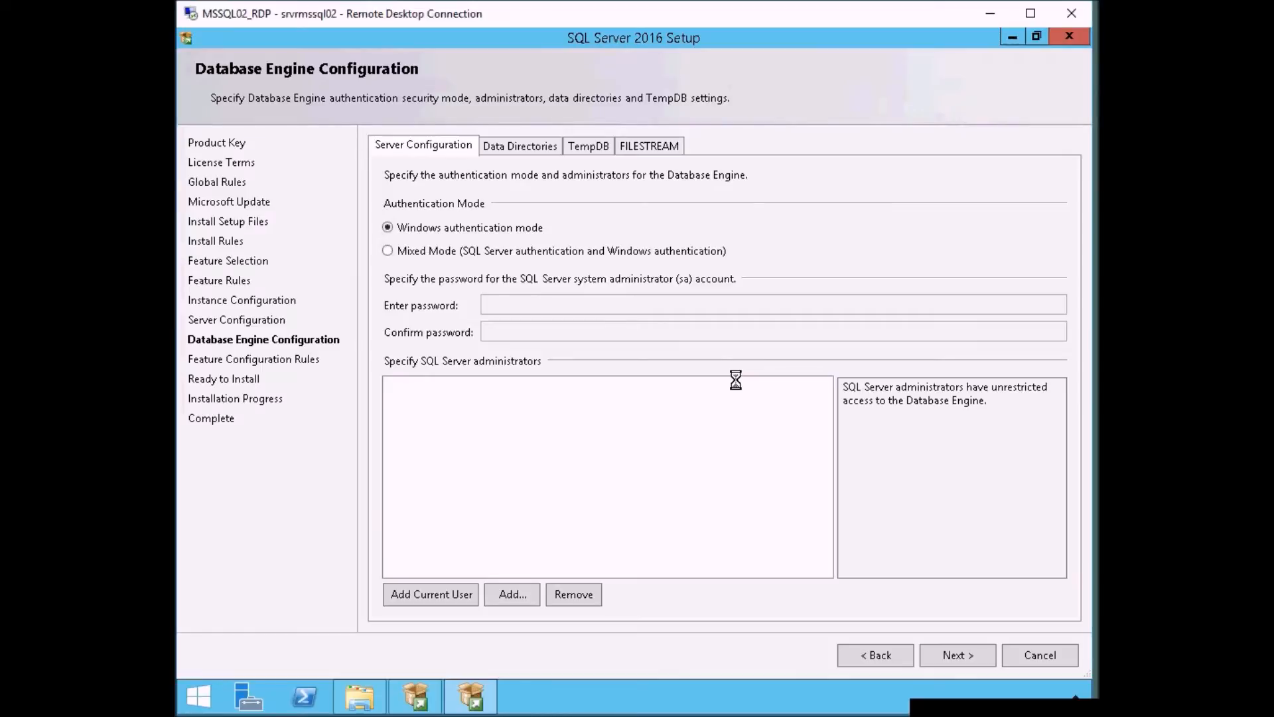
- Set authentication to Mixed Mode and enter and confirm the system administrator (sa) account password
left_click(389, 250)
left_click(540, 305)
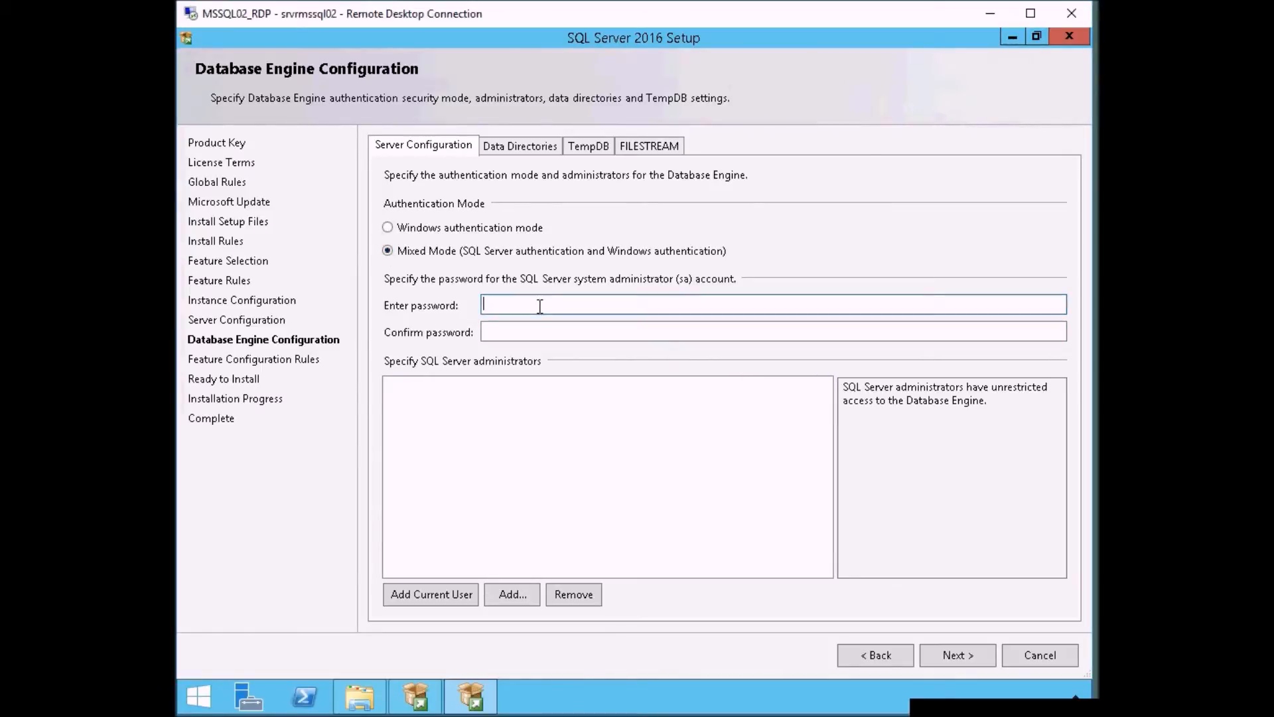
type("•••••••••••")
key("Tab")
- Finish confirming the system administrator (sa) account password and add the current user as a SQL Server administrator
type("•••••••••••")
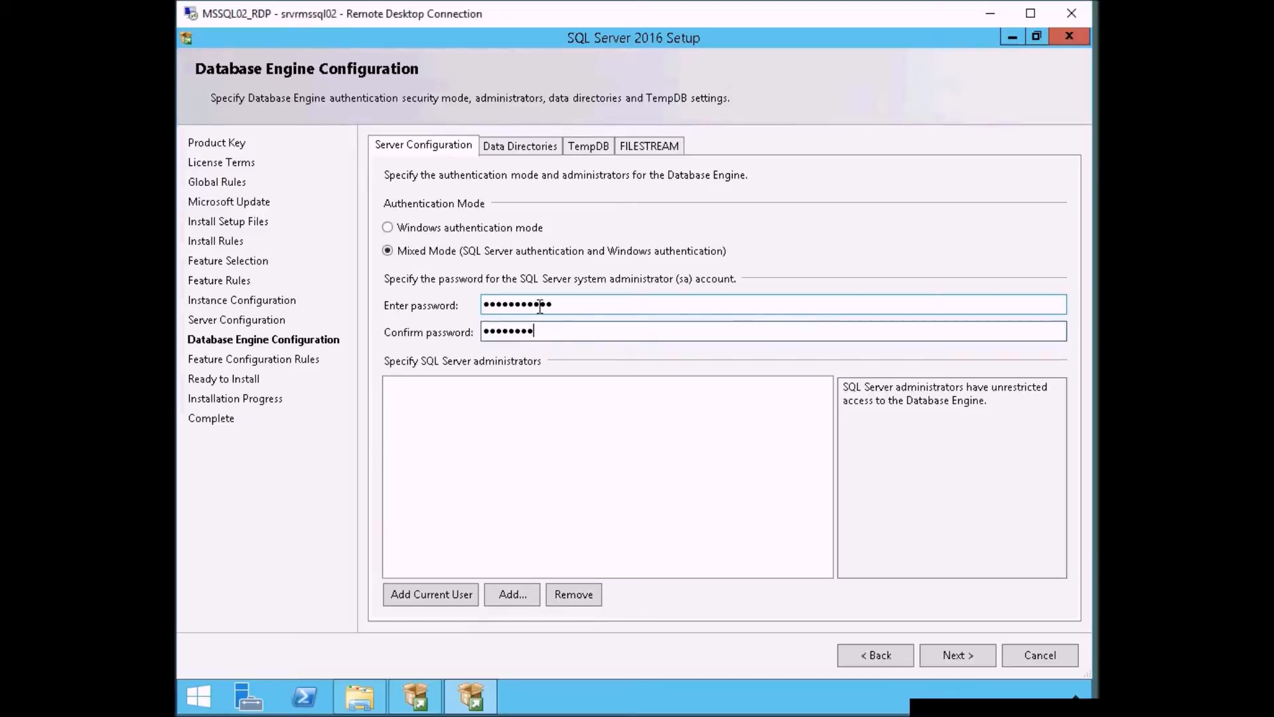
type("•")
left_click(538, 418)
left_click(454, 596)
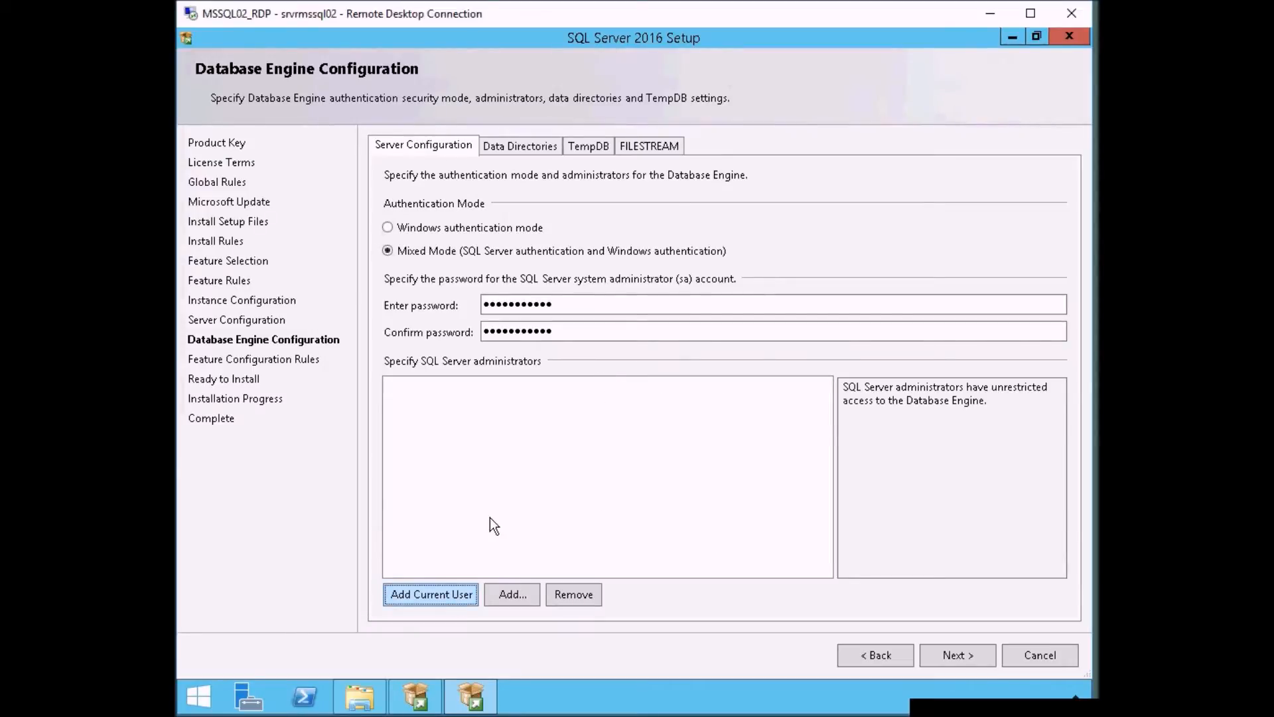
- Review the data directories and TempDB settings, keep their defaults, and continue to the installation summary
left_click(517, 146)
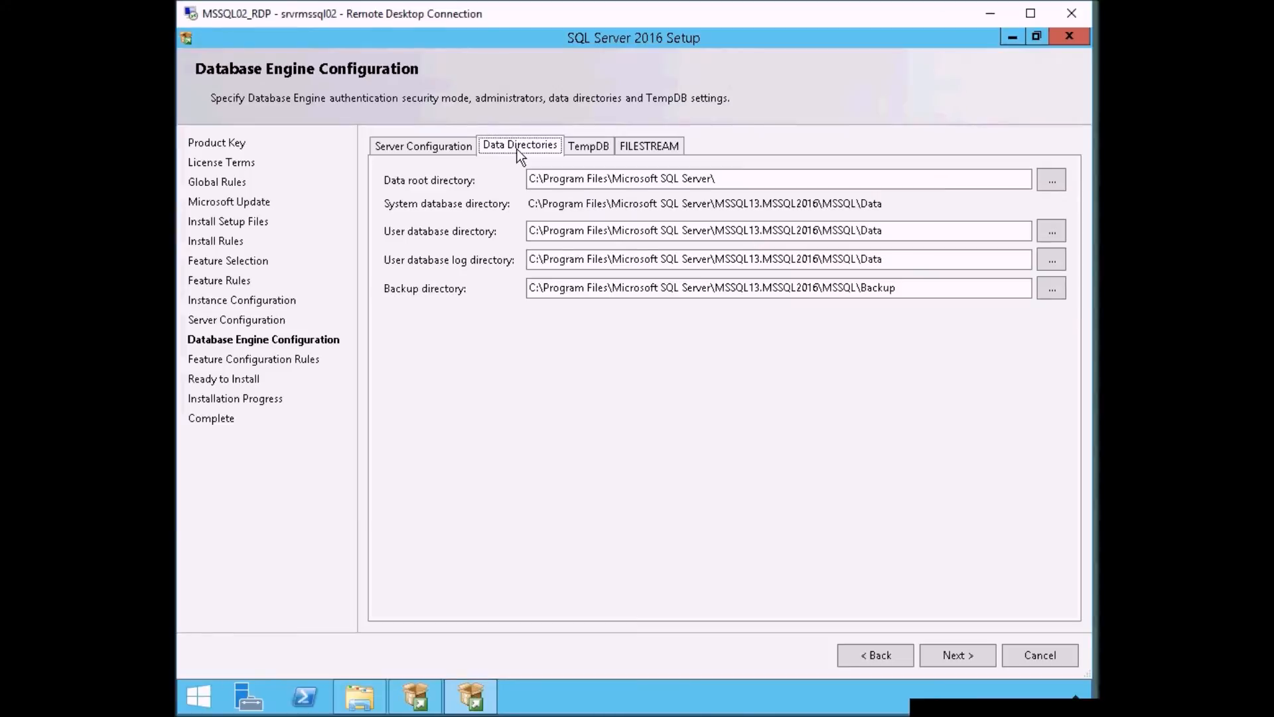
left_click(756, 179)
left_click(914, 229)
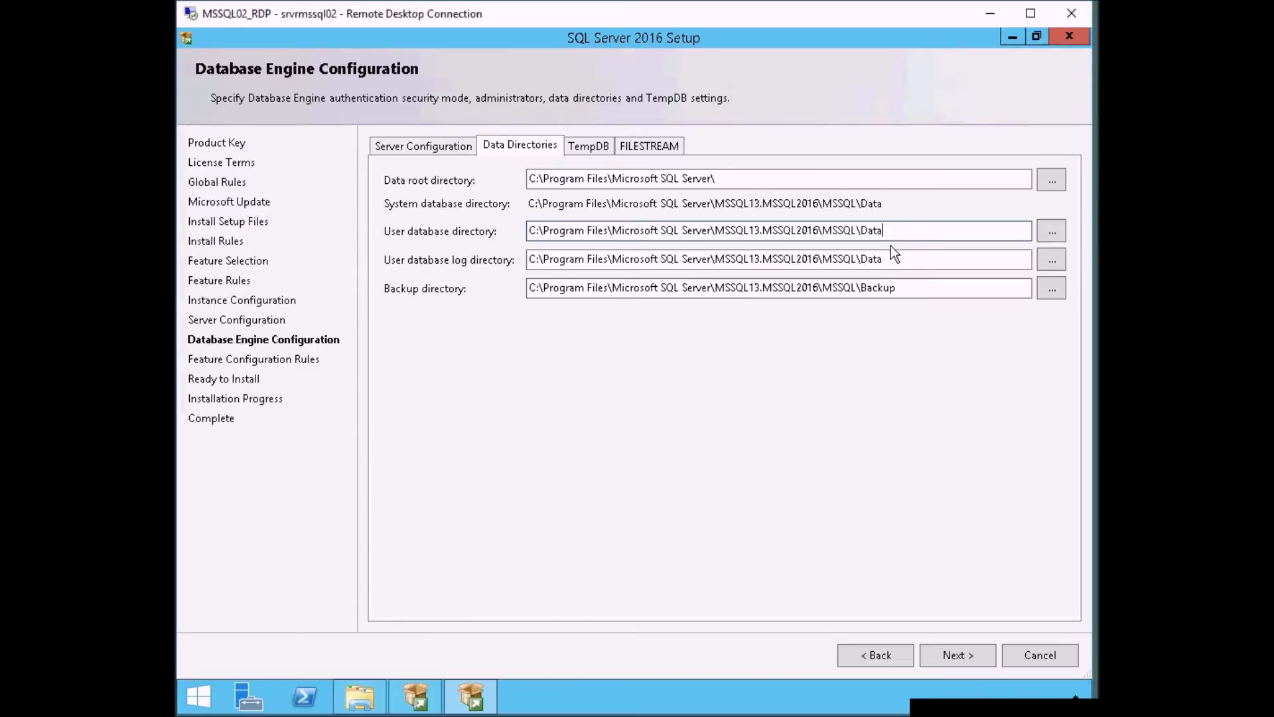
left_click(895, 265)
left_click(924, 289)
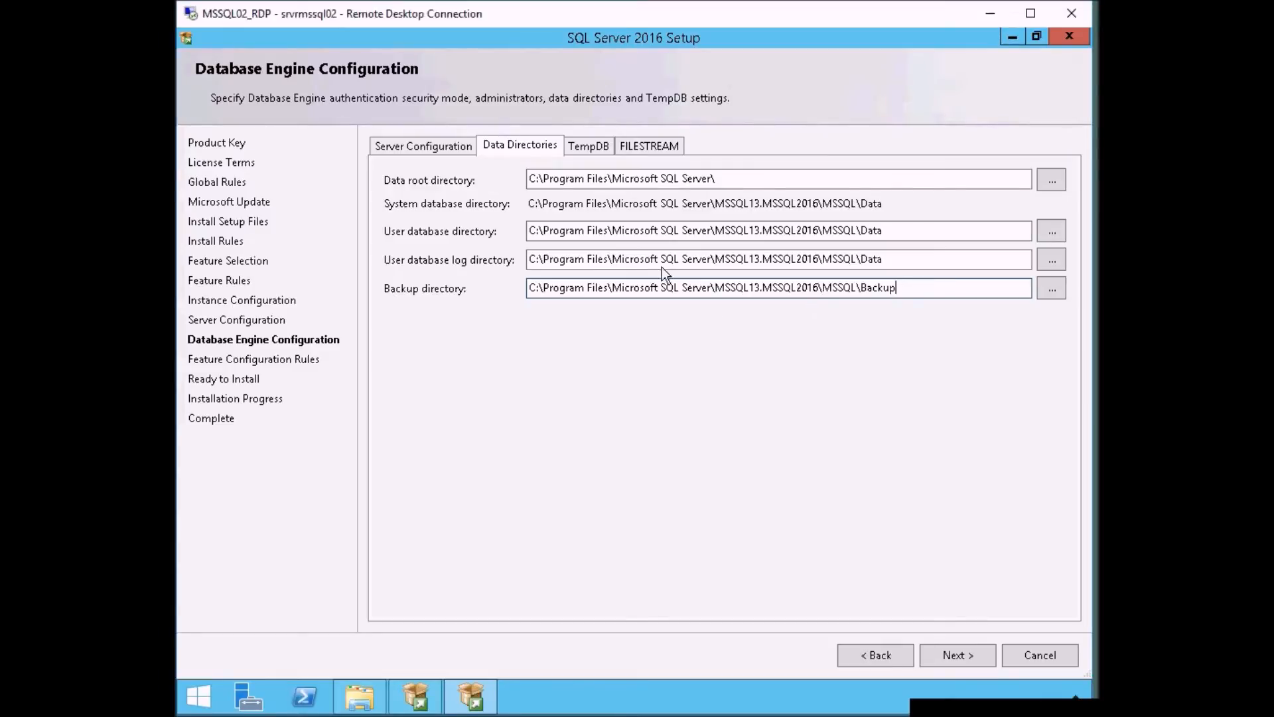
left_click(584, 143)
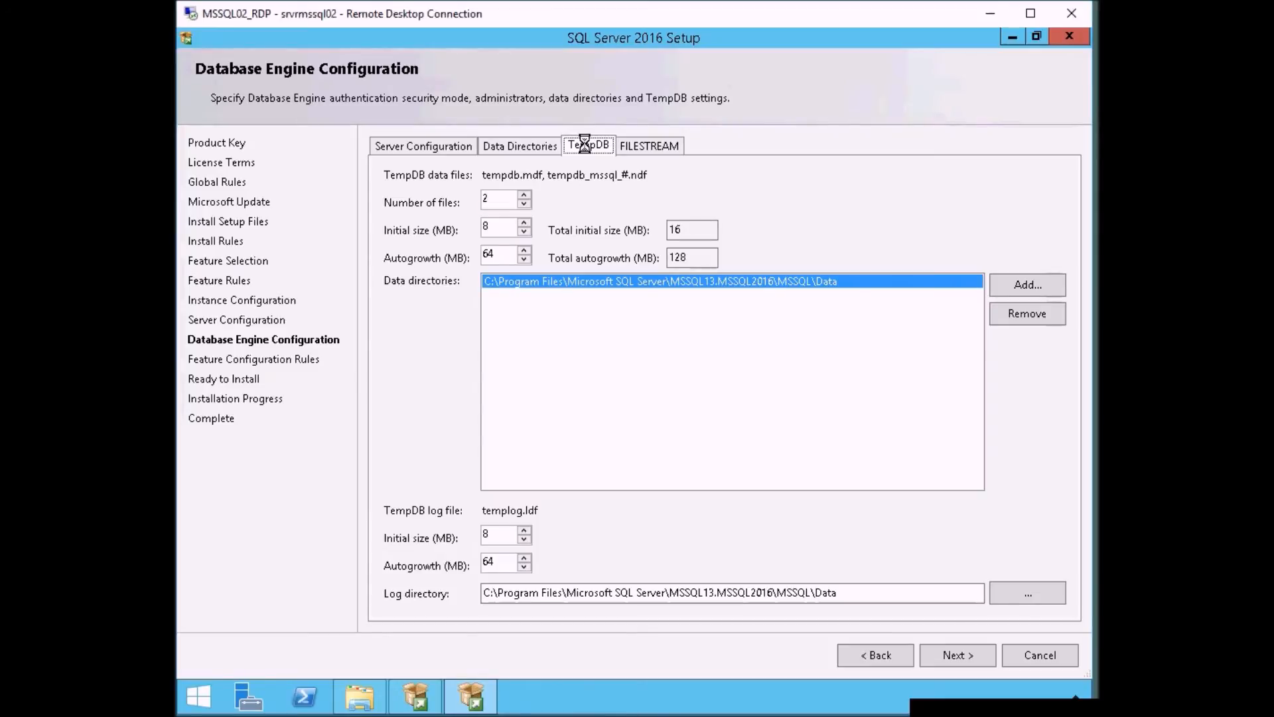
left_click(960, 657)
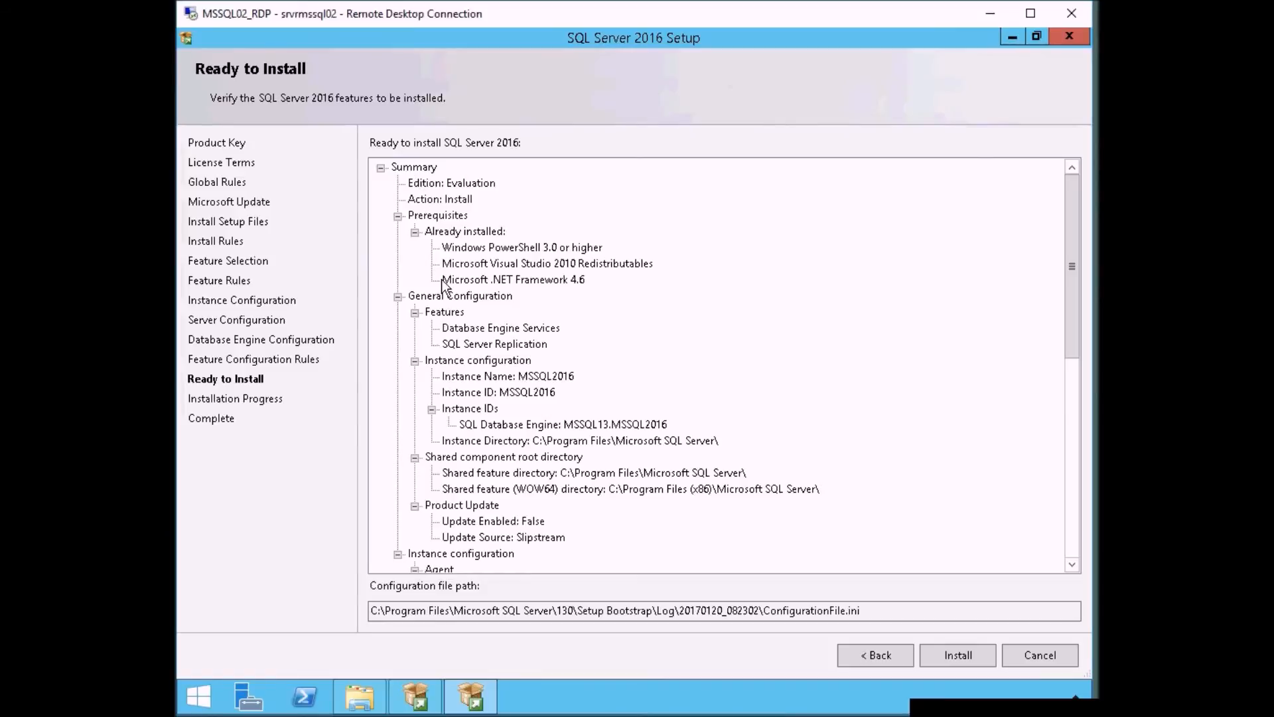
- Check the edition, prerequisites, features, instance names and configuration file path in the summary, and start the installation
left_click(469, 204)
left_click(472, 182)
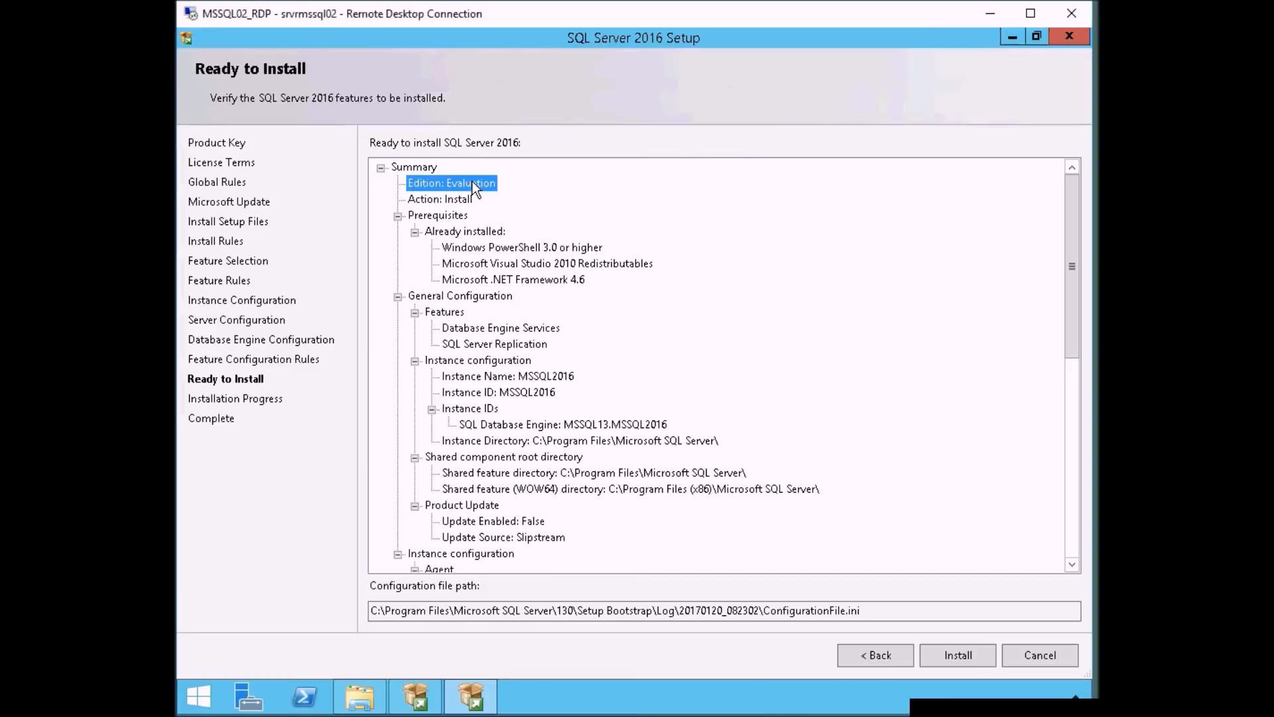
left_click(507, 248)
left_click(543, 280)
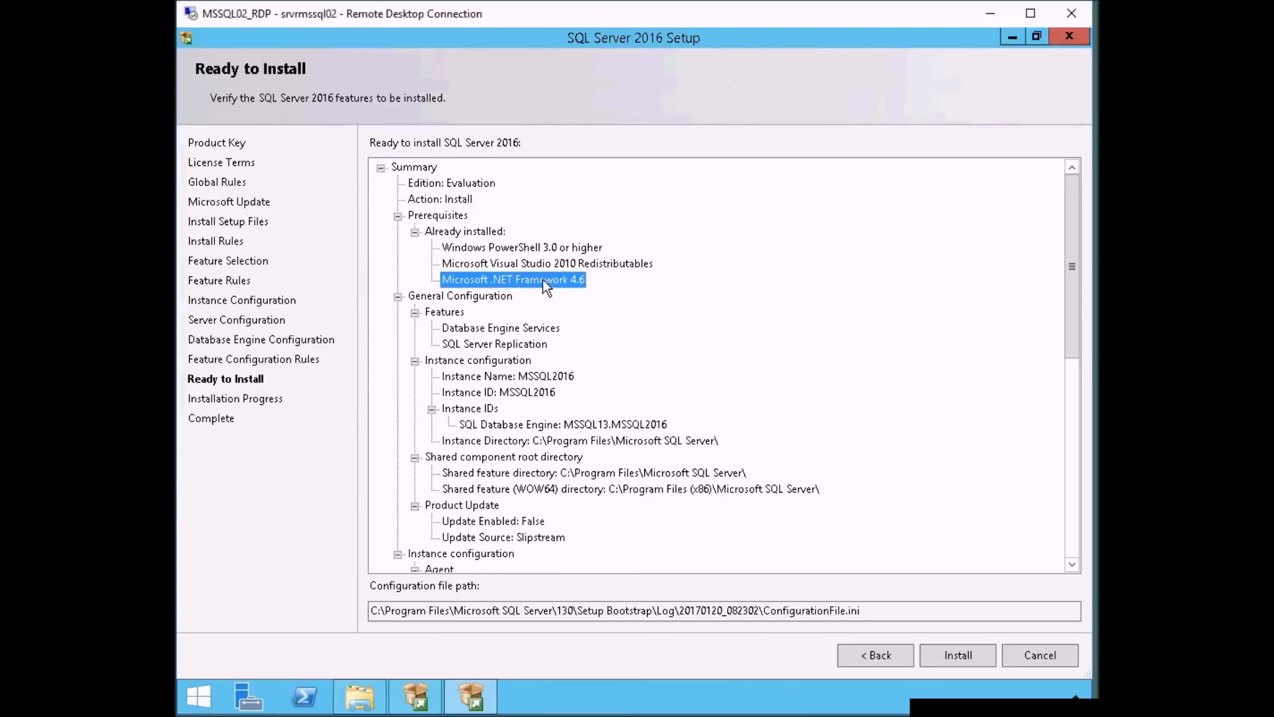
left_click(499, 327)
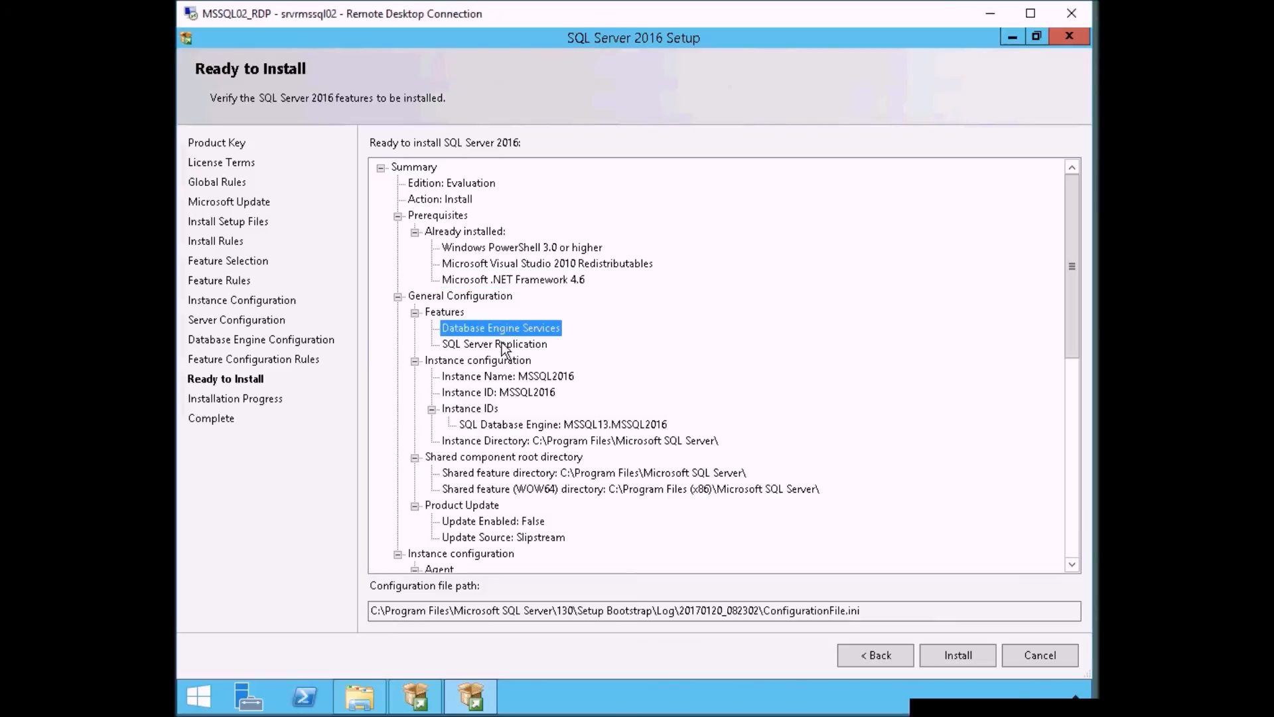
left_click(502, 343)
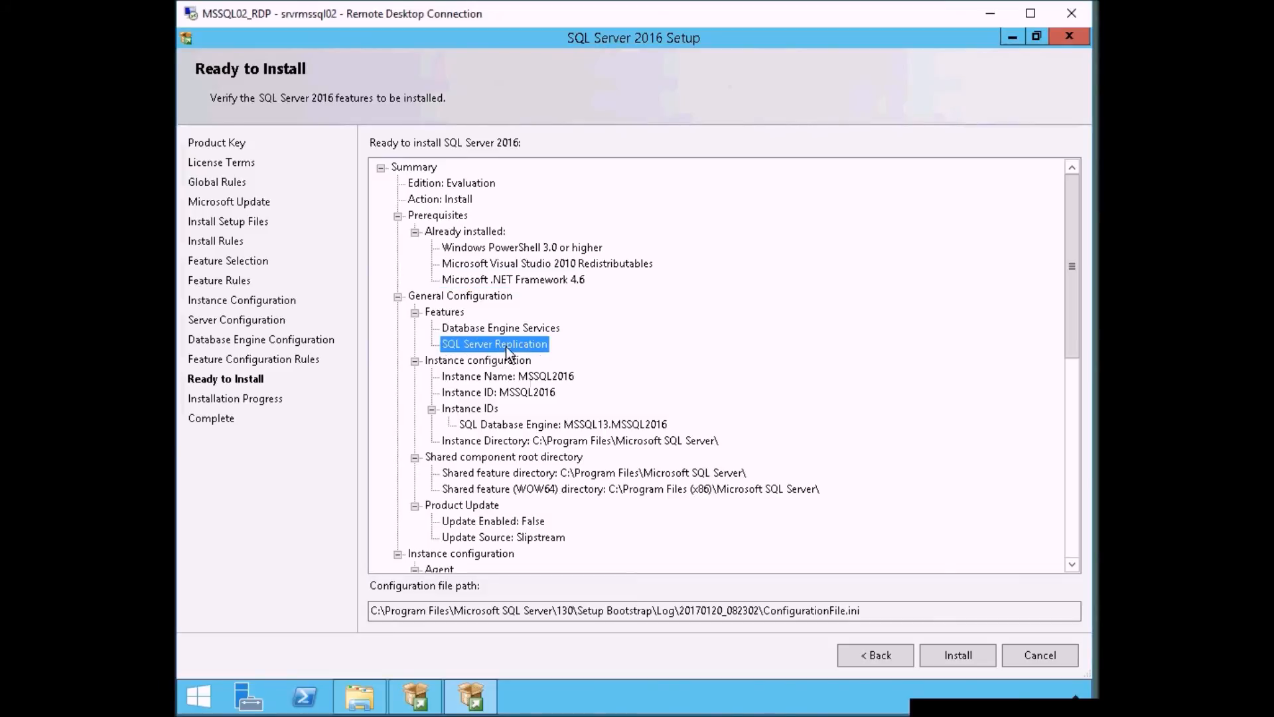
left_click(562, 376)
left_click(536, 393)
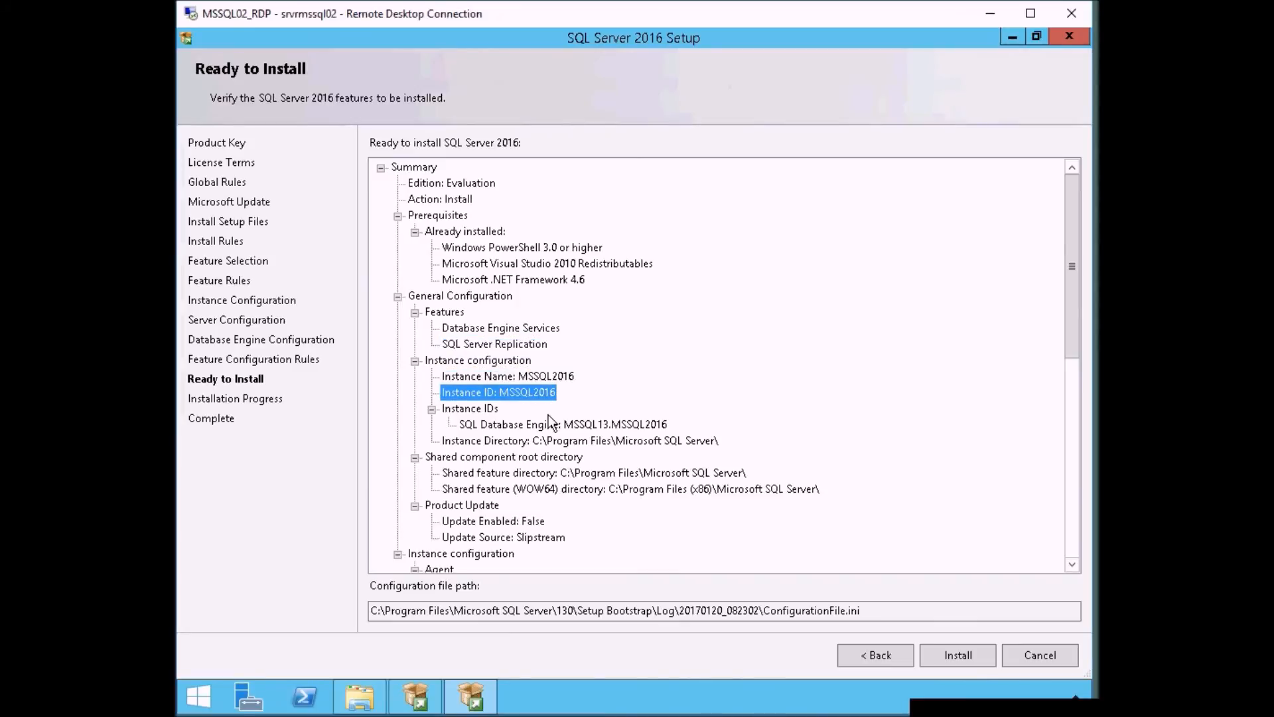
left_click(604, 425)
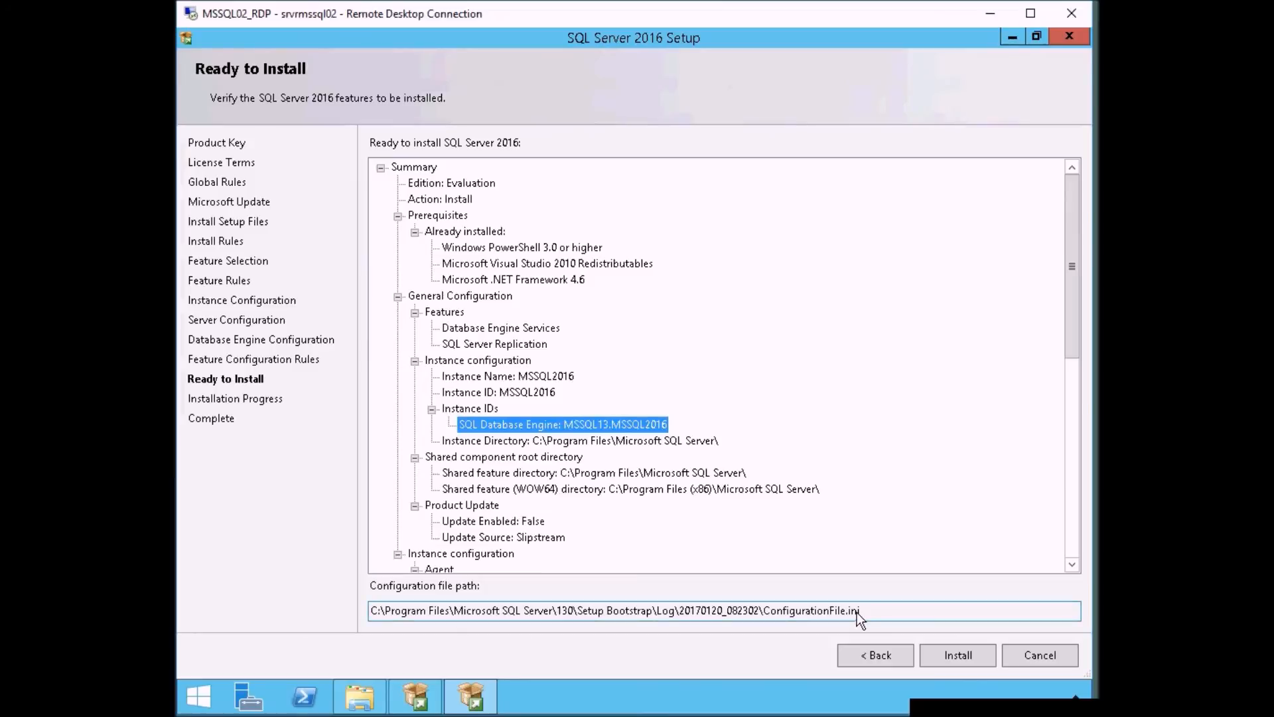
left_click_drag(874, 610, 373, 619)
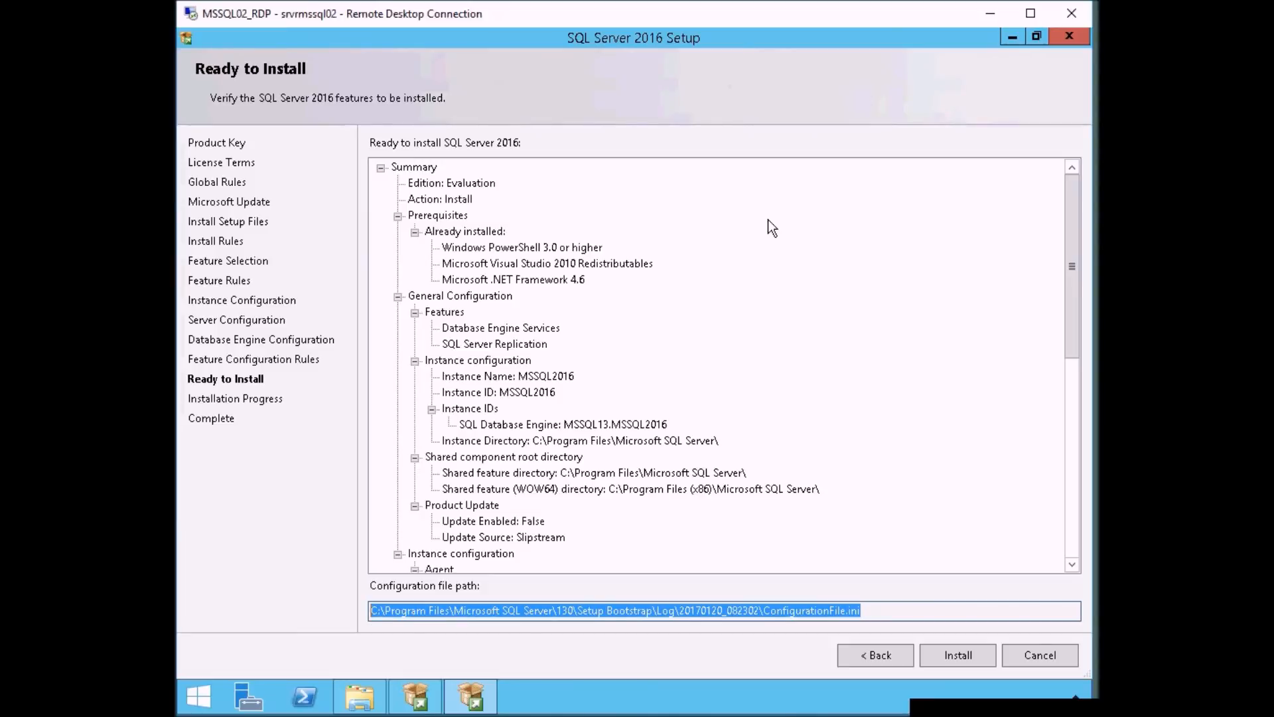
left_click(970, 655)
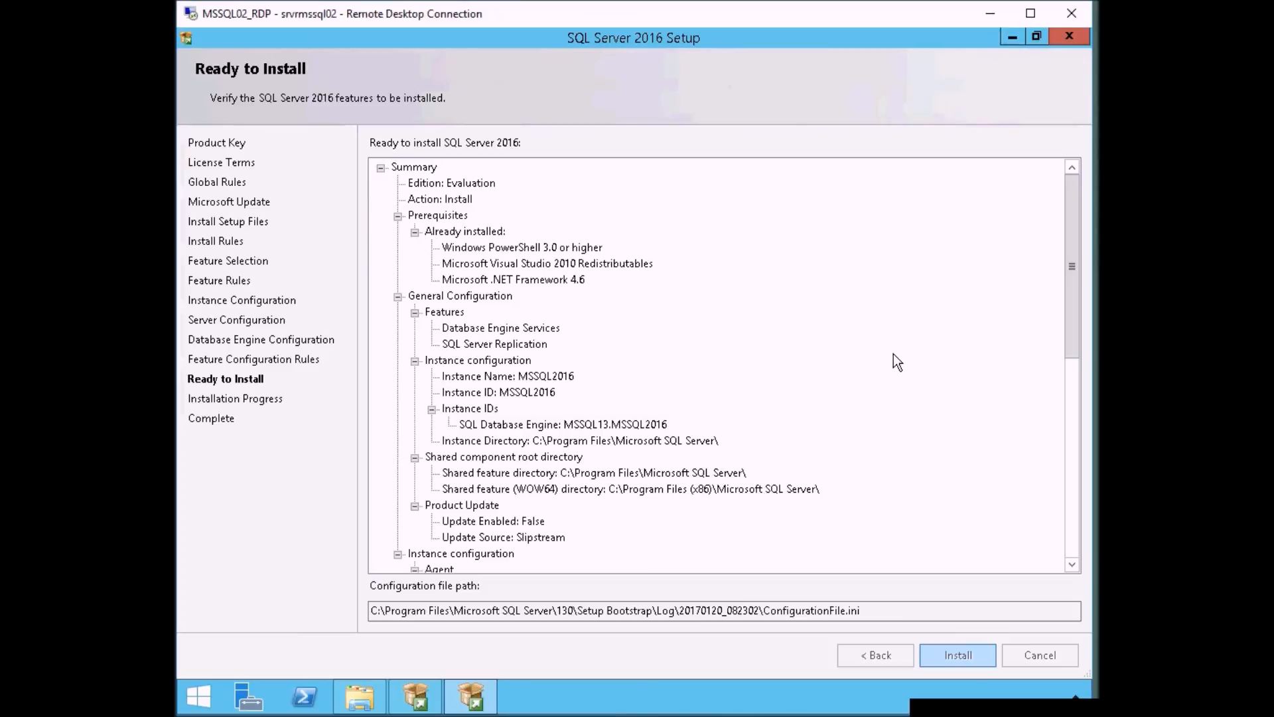